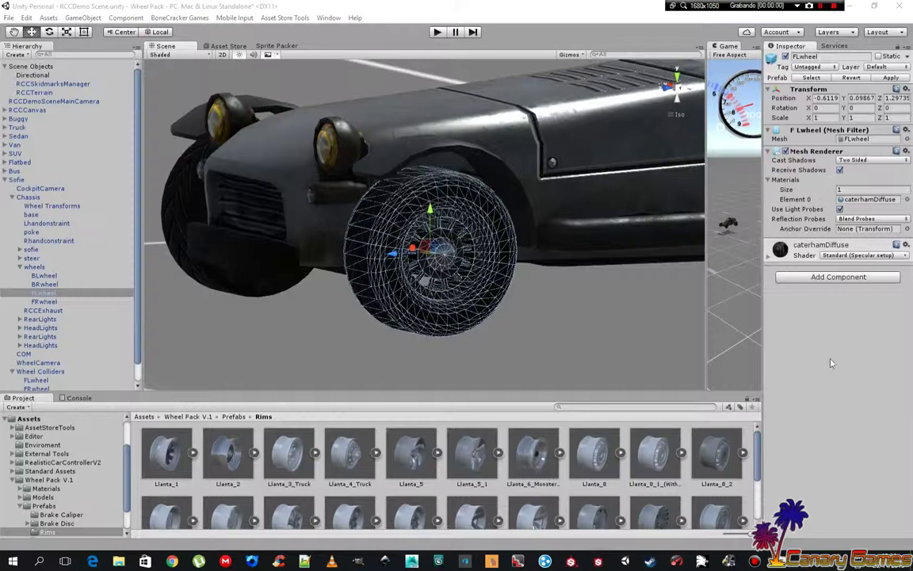
- Select FLwheel and drop the Llanta_5_1 rim prefab onto it as a child
click(48, 292)
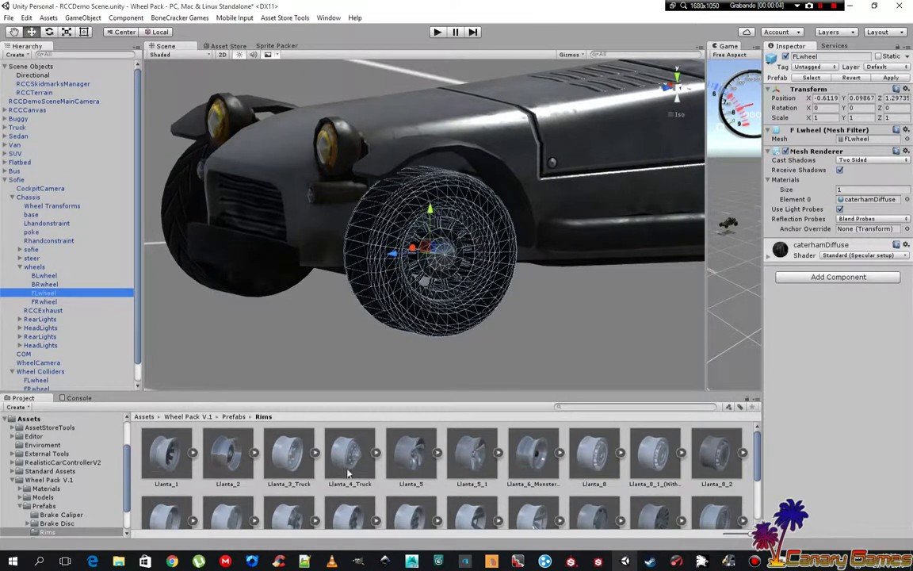
drag(476, 458, 58, 279)
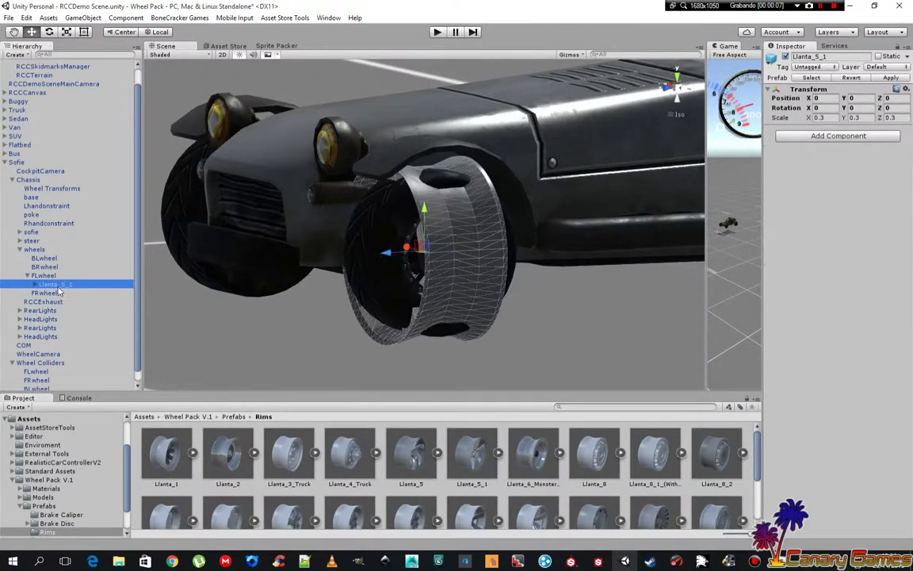
- Give the Llanta_5_1 rim a Y rotation of -90 and X and Y scale of 0.2
click(855, 107)
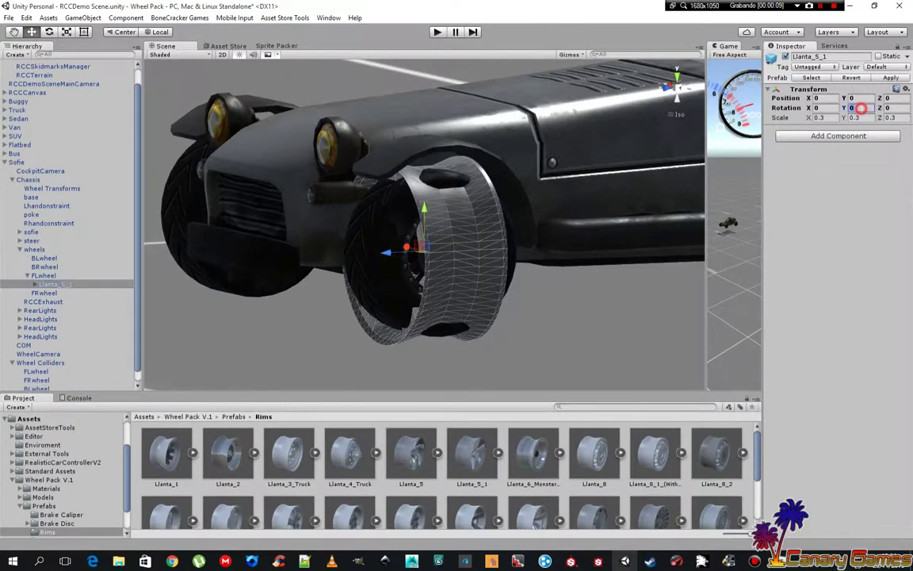
text(90)
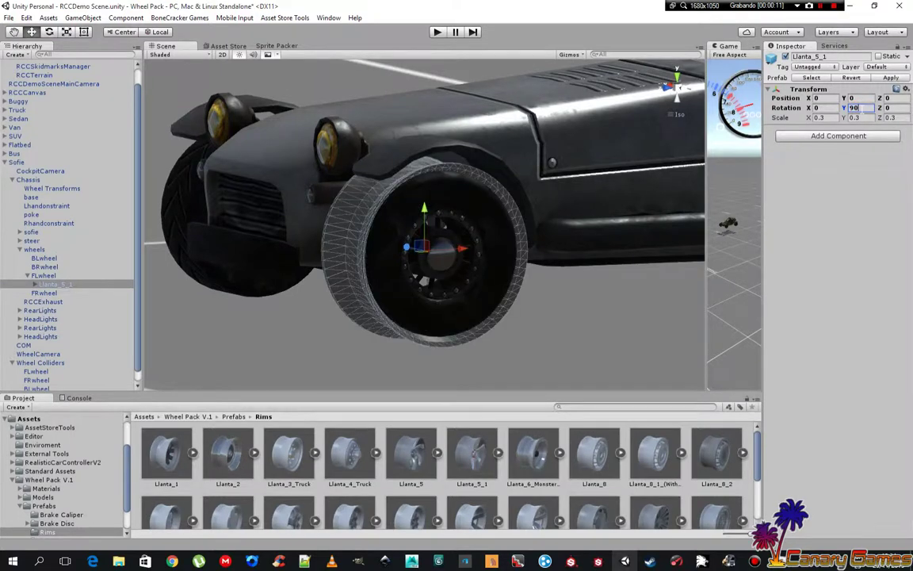
click(780, 117)
click(854, 107)
text(-90)
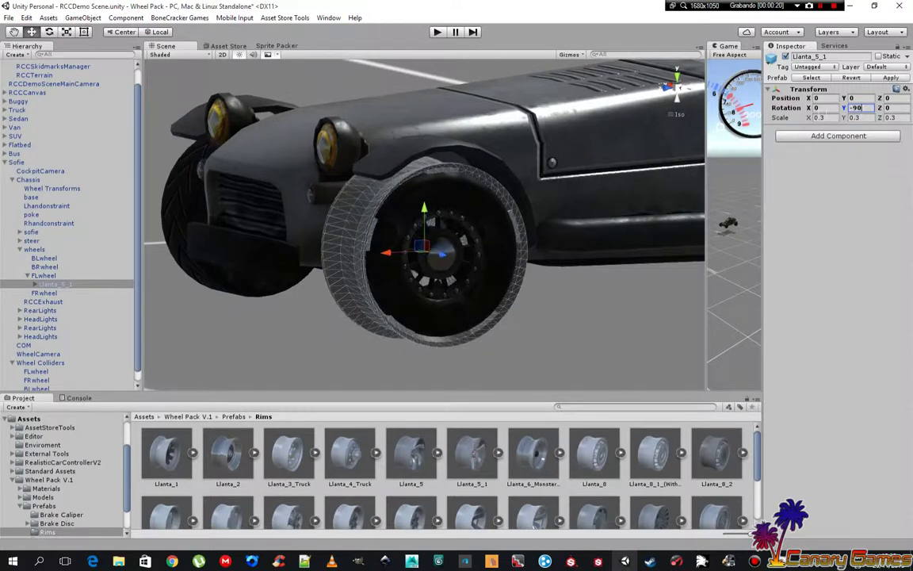
click(820, 117)
text(0.)
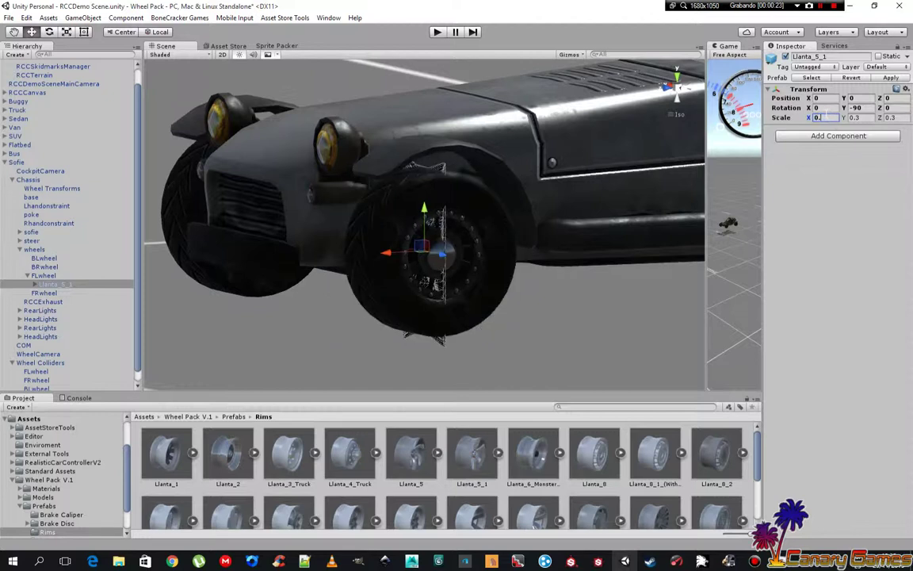
text(2)
click(855, 118)
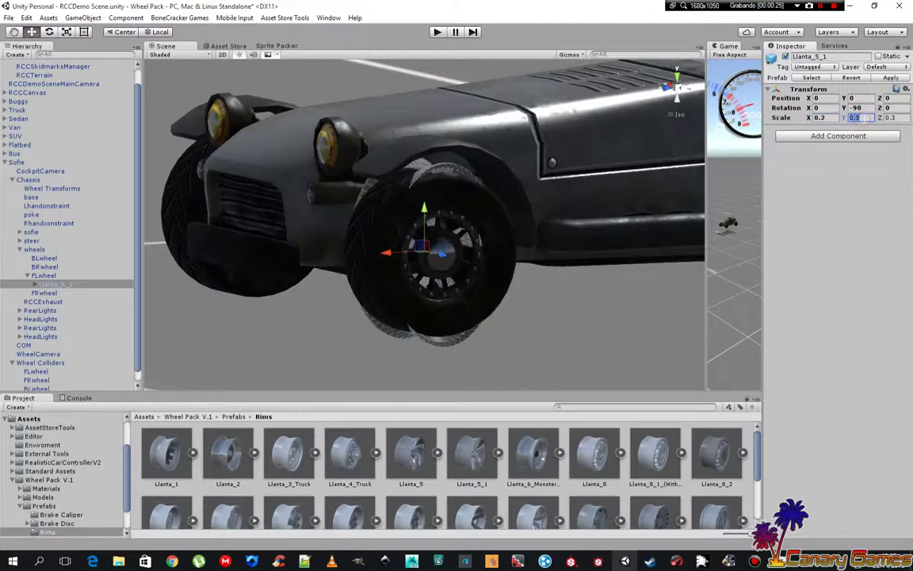
text(0.2)
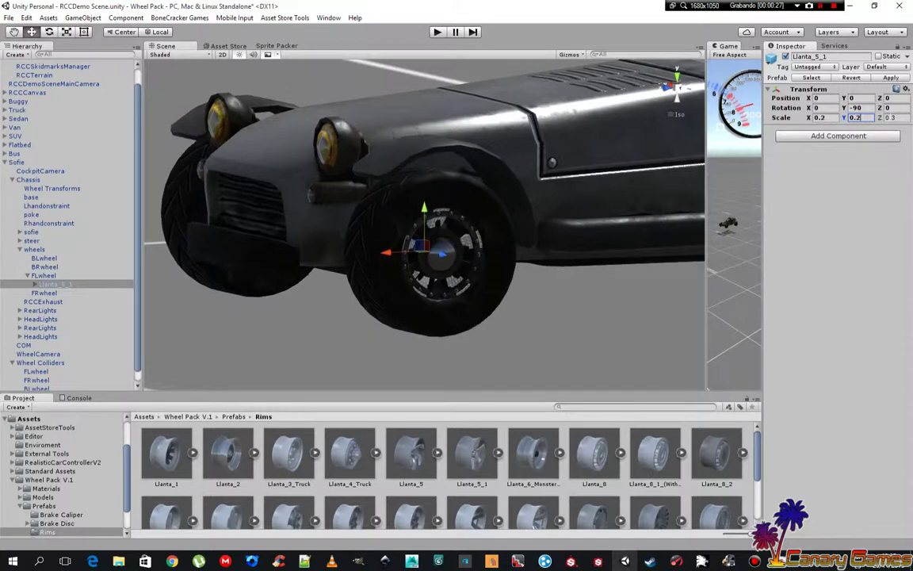
- From a front view, shift the rim outward to X -0.04 and set Z scale to 0.2
alt+drag(558, 210, 638, 250)
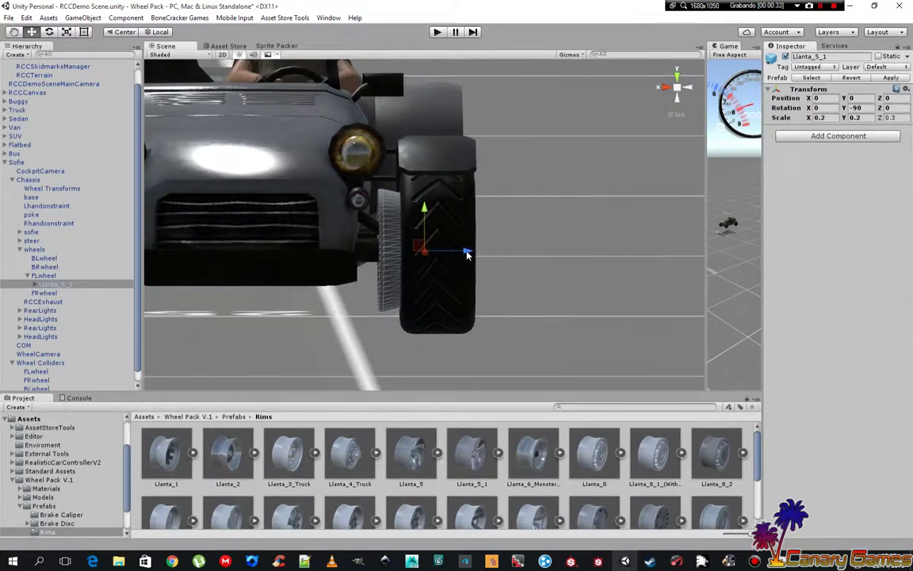
drag(467, 251, 479, 253)
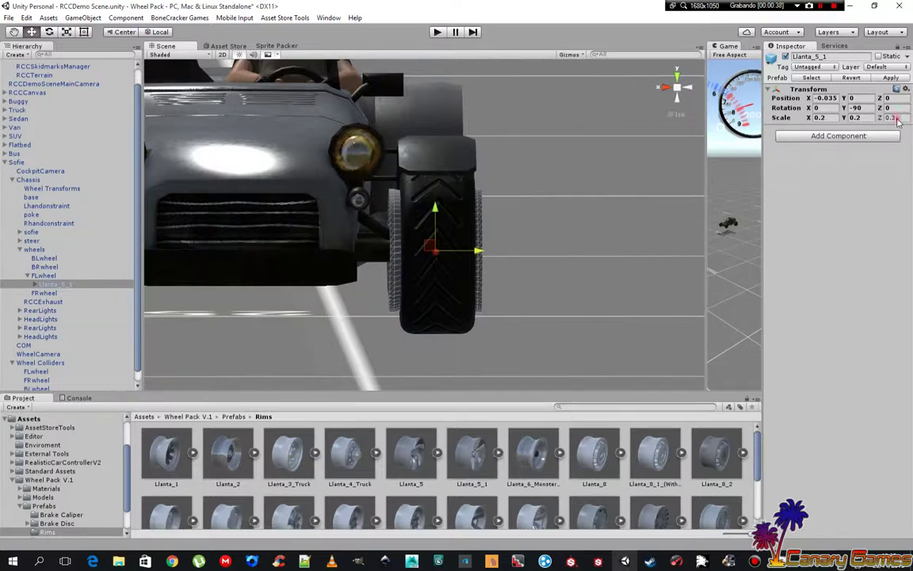
text(0)
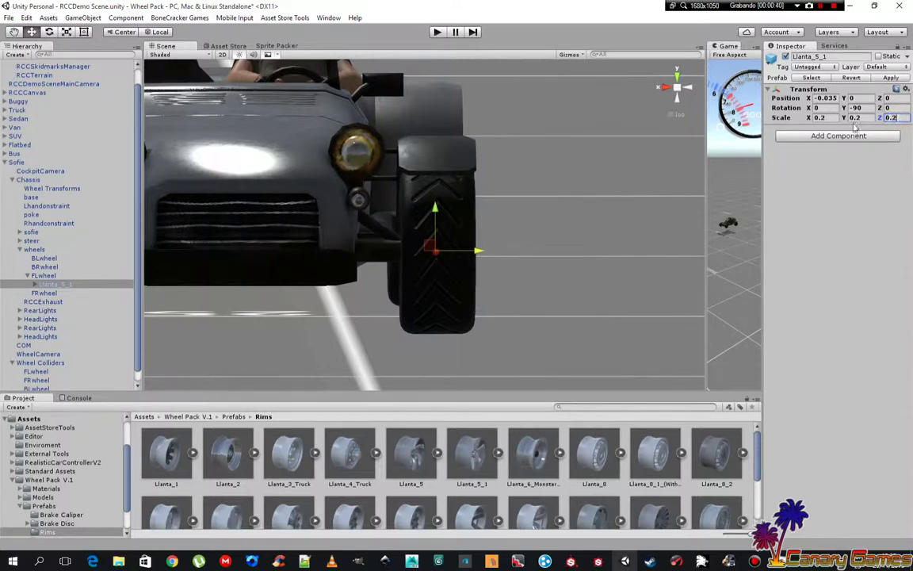
click(689, 88)
click(688, 88)
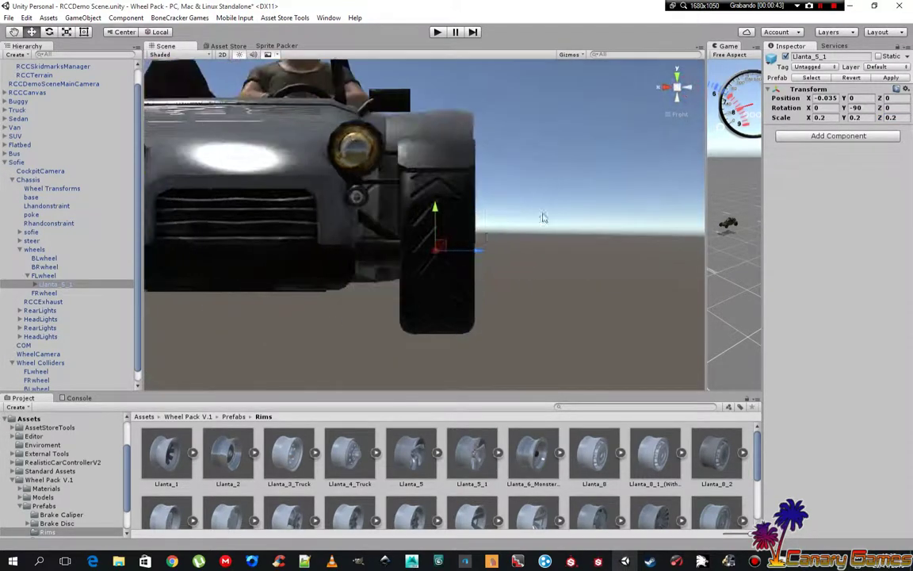
mouse_move(477, 253)
mouse_down()
mouse_move(486, 256)
mouse_move(478, 258)
mouse_up()
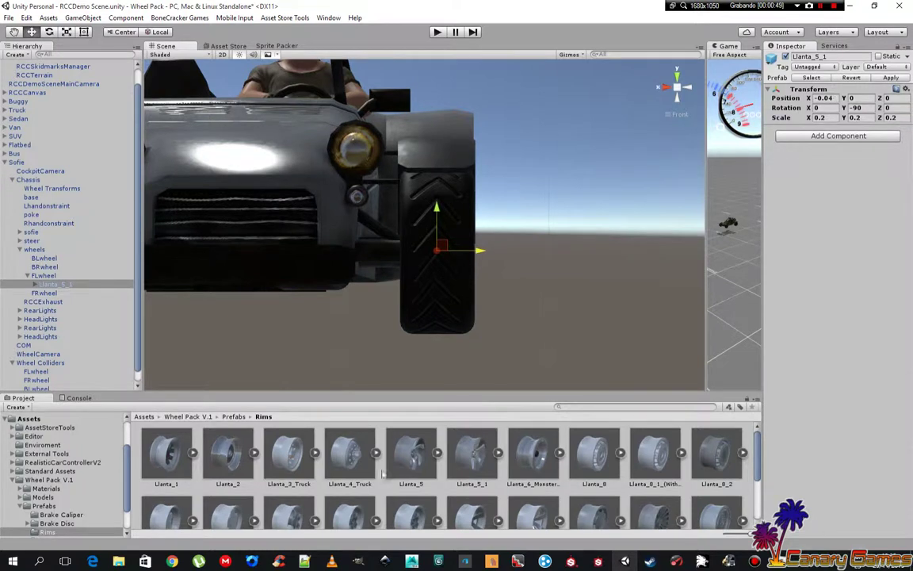
scroll(35, 472, down, 2)
- Attach the Neumatico_5 tire from Prefabs > Tires under the Llanta_5_1 rim
click(49, 506)
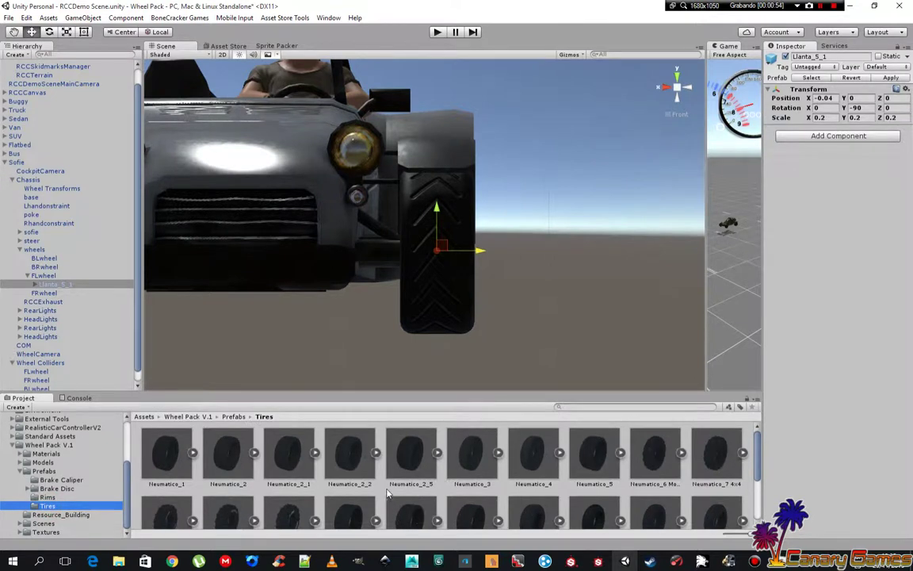
scroll(387, 493, down, 2)
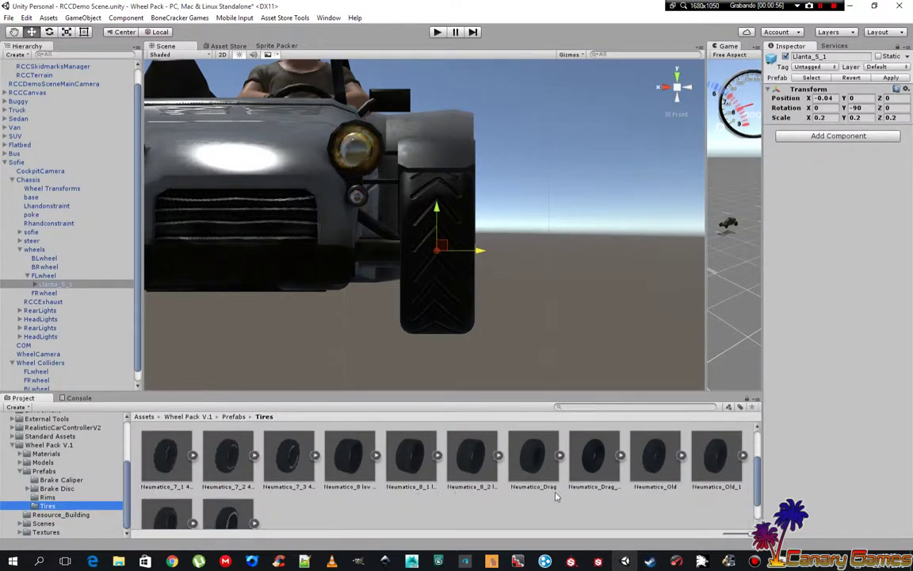
scroll(661, 494, up, 1)
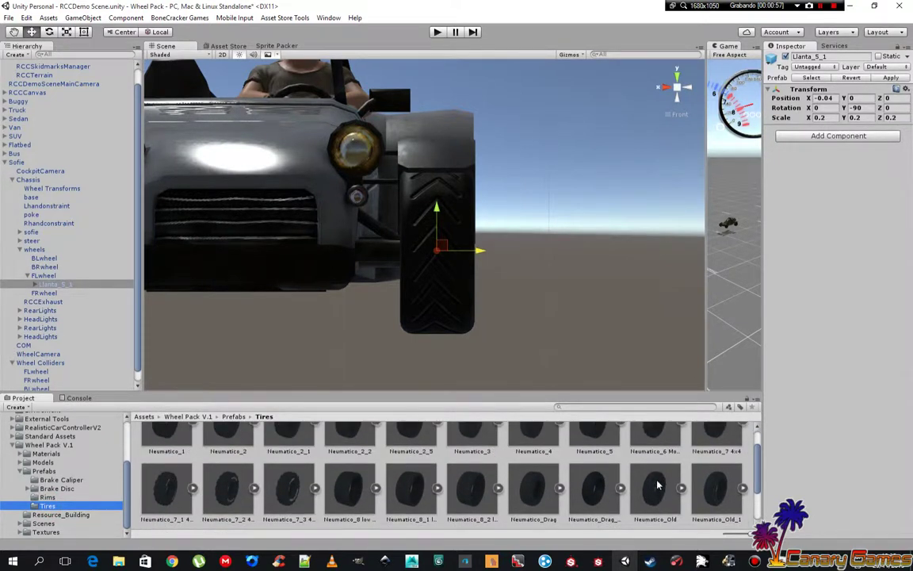
scroll(657, 485, up, 1)
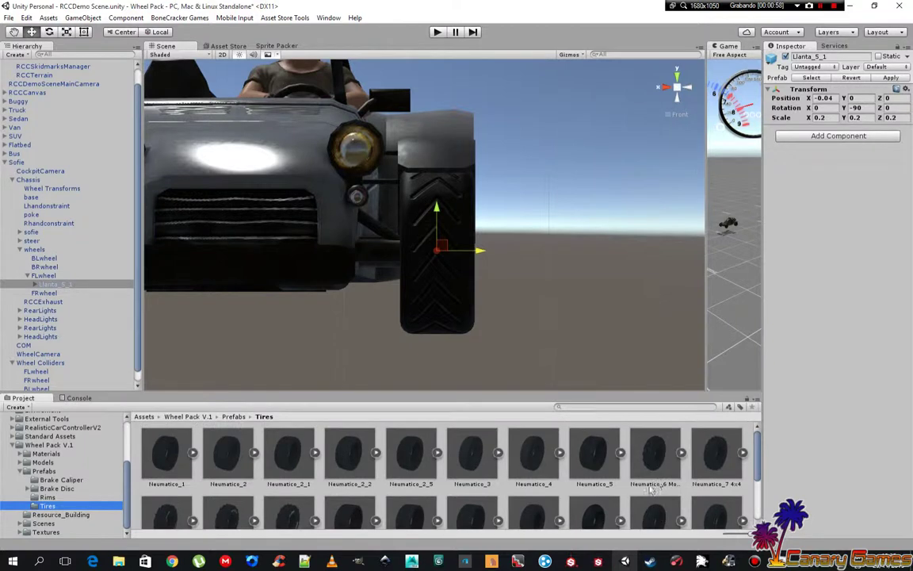
click(593, 458)
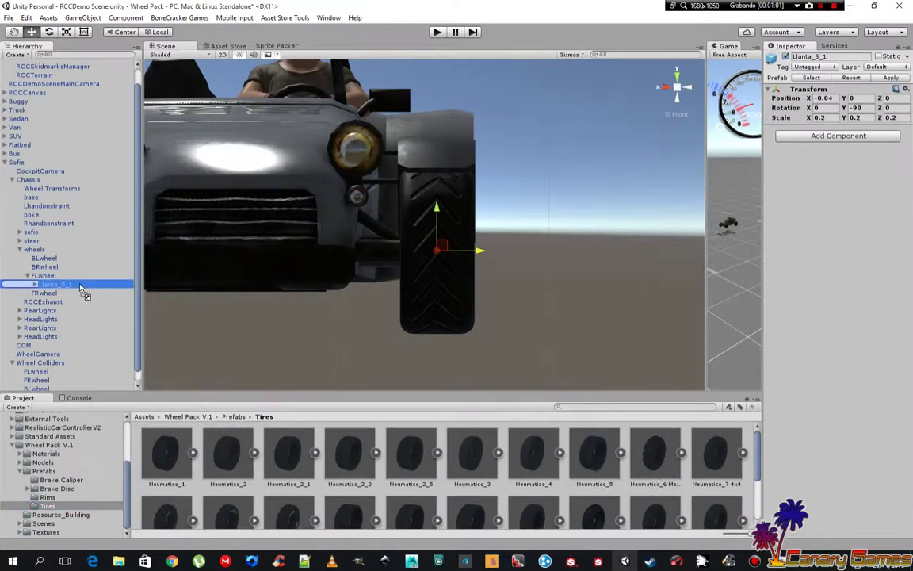
drag(545, 422, 83, 287)
- Reset the Neumatico_5 tire's scale to 1 and reselect FLwheel
alt+drag(562, 254, 476, 262)
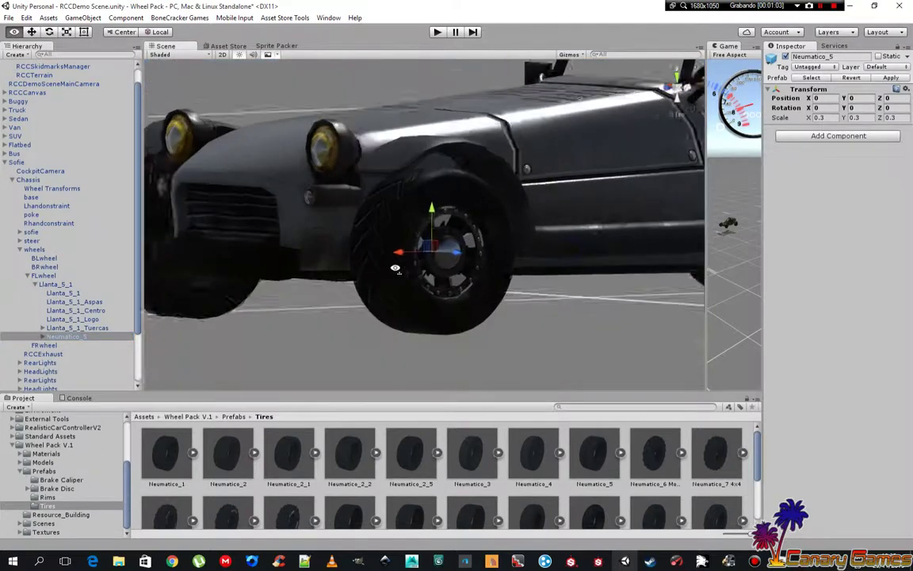
click(906, 90)
click(800, 87)
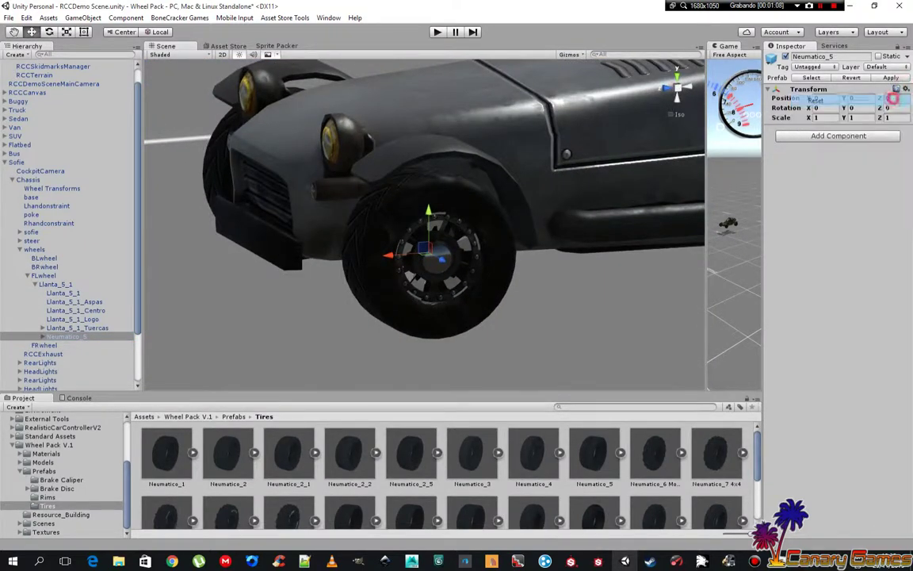
click(47, 276)
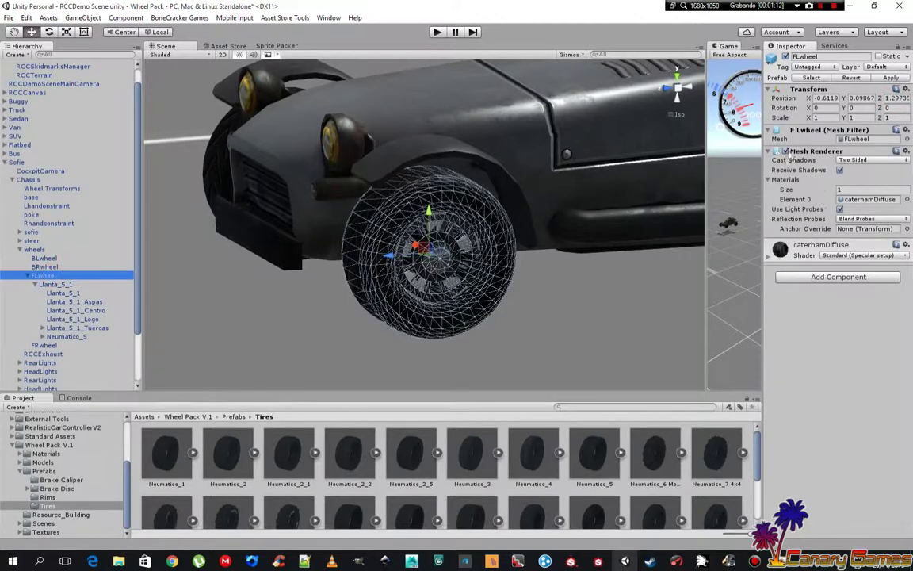
- Orbit to a side view of the front-left wheel and scroll the Hierarchy to the Wheel Colliders
mouse_move(417, 297)
alt+mouse_down()
mouse_move(432, 257)
mouse_move(677, 294)
mouse_move(541, 304)
alt+mouse_up()
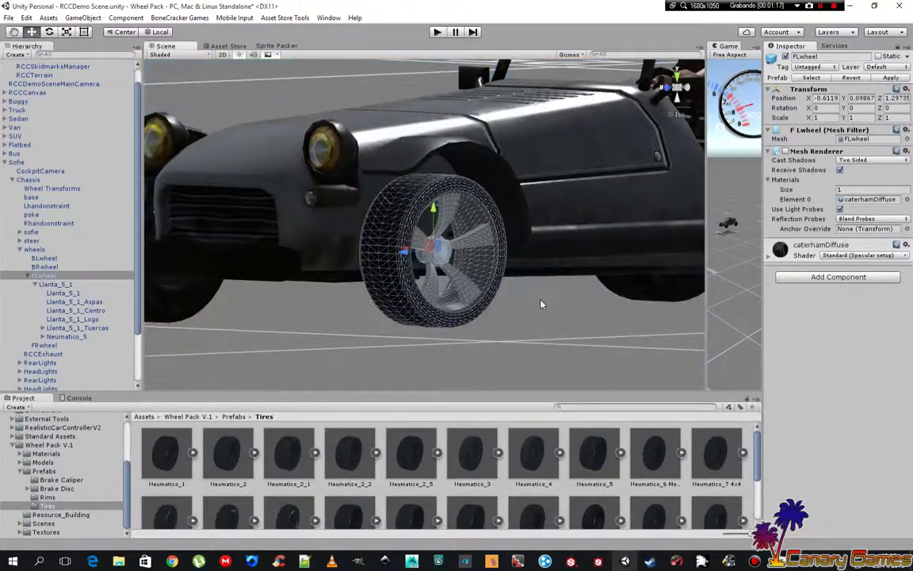
scroll(66, 344, down, 3)
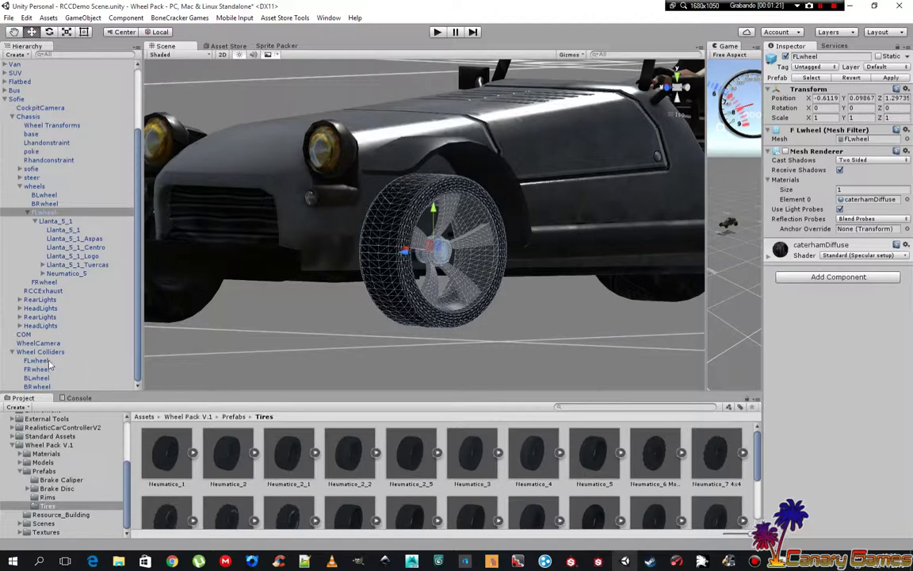
- Inspect the FLwheel Wheel Collider's 0.4062695 radius, then select the BRwheel mesh
click(50, 362)
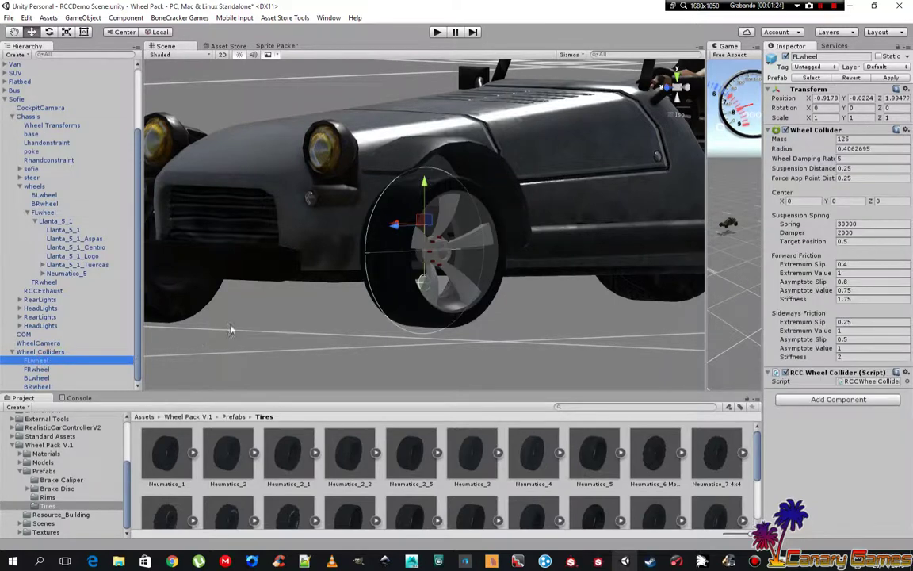
click(49, 212)
click(48, 204)
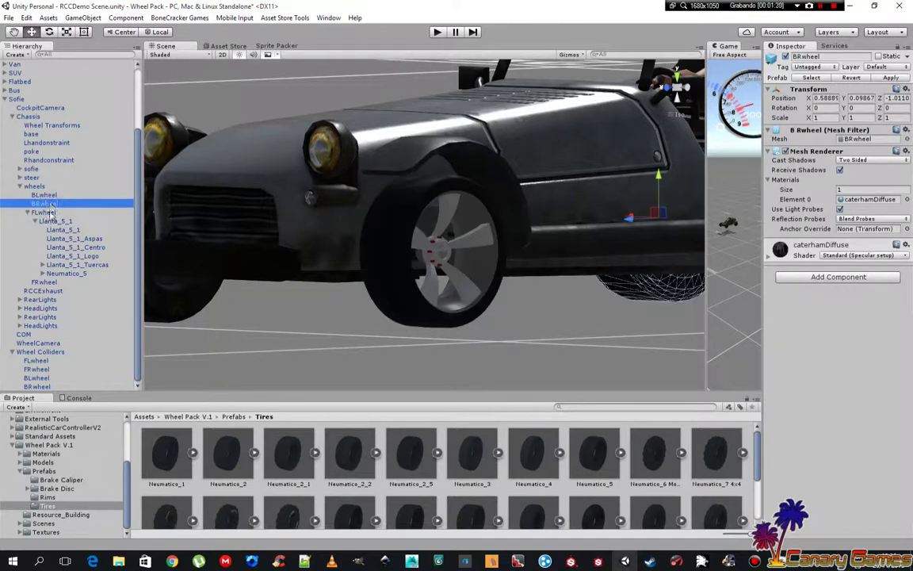
- Select FLwheel, swing the view side-on to the wheel, and select the Llanta_5_1 rim
click(47, 213)
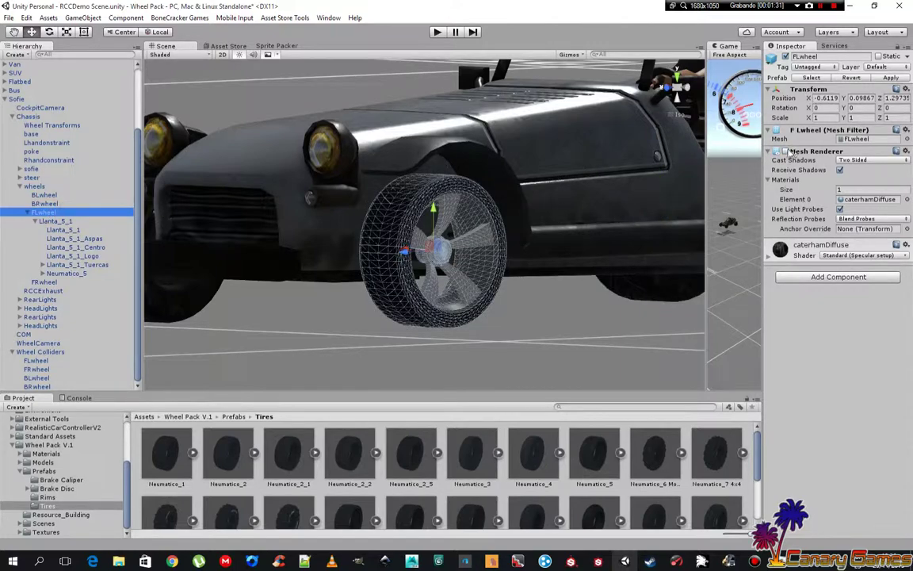
scroll(432, 254, up, 3)
mouse_move(433, 254)
alt+mouse_down()
mouse_move(608, 270)
mouse_move(369, 258)
alt+mouse_up()
click(666, 90)
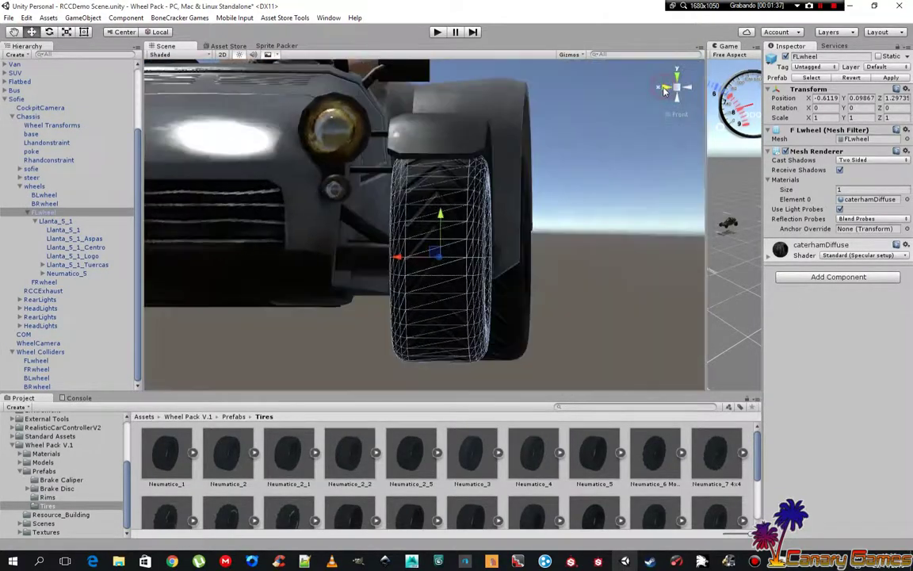
click(688, 88)
click(692, 93)
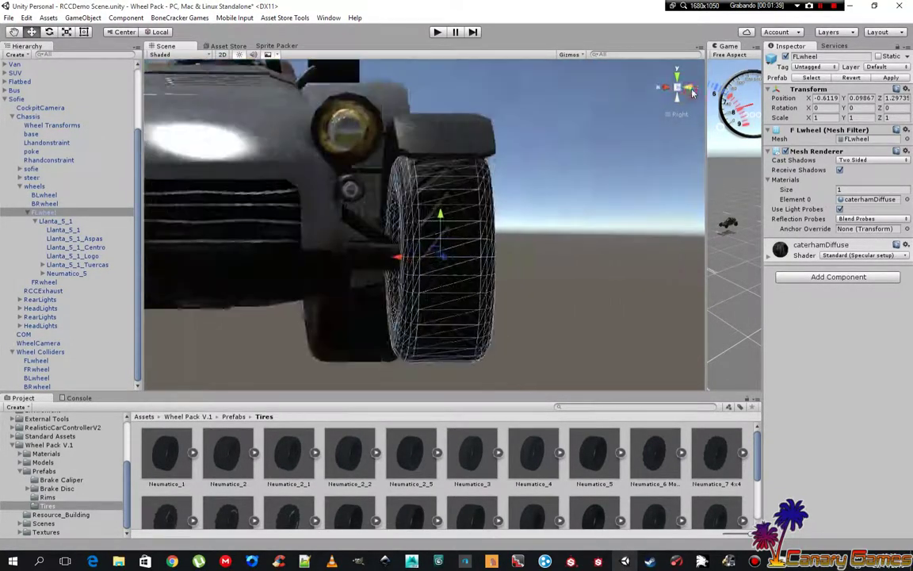
click(57, 222)
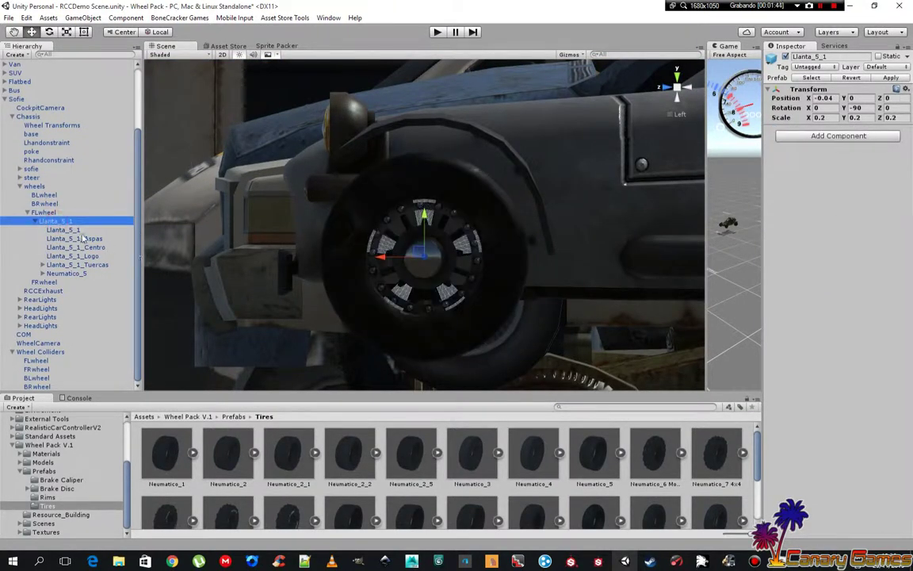
- Scale Llanta_5_1 to 0.218 on both X and Y after trying a few X values
click(819, 117)
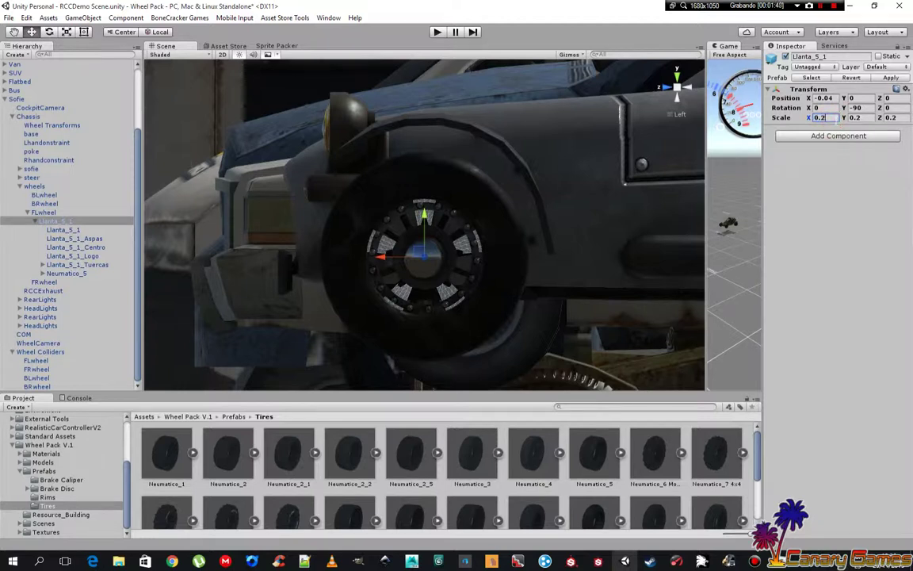
text(5)
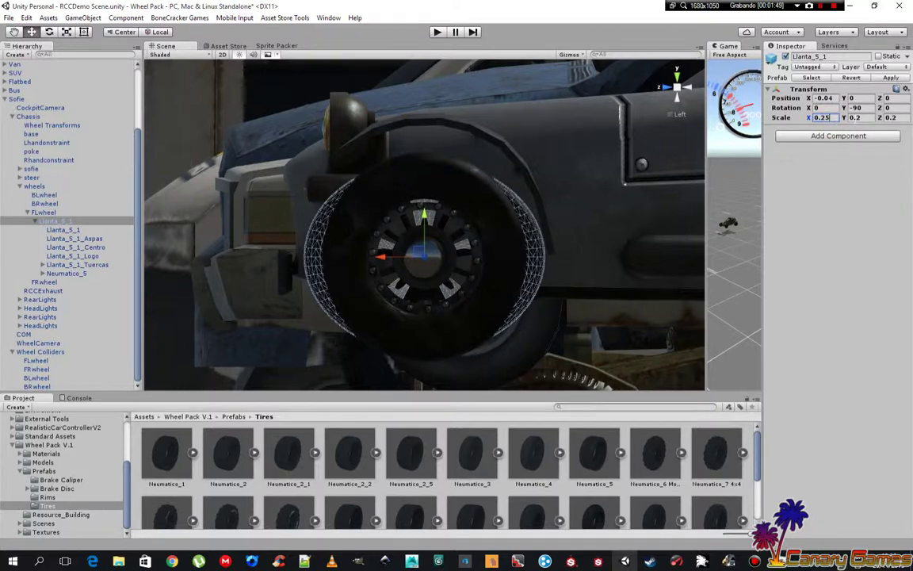
key(BackSpace)
text(2)
key(BackSpace)
text(1)
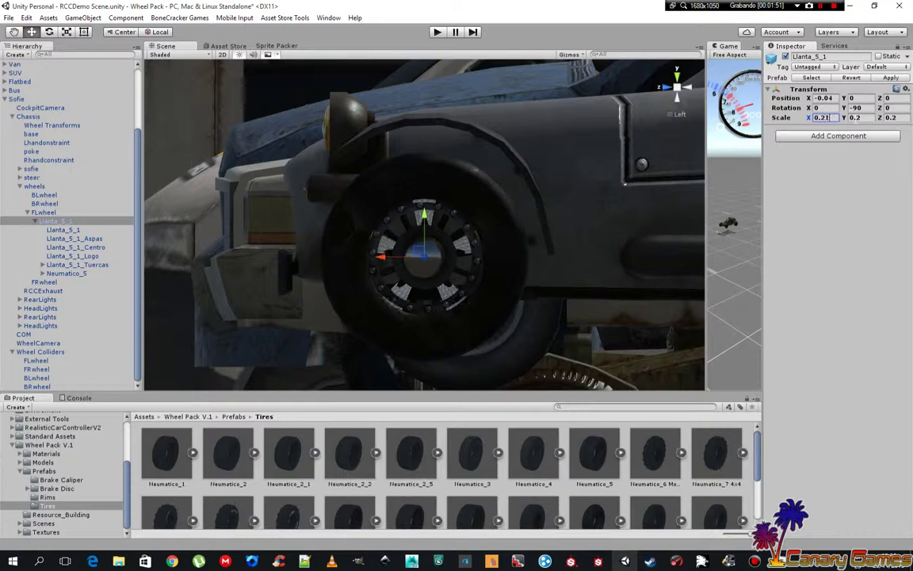
alt+drag(661, 230, 555, 238)
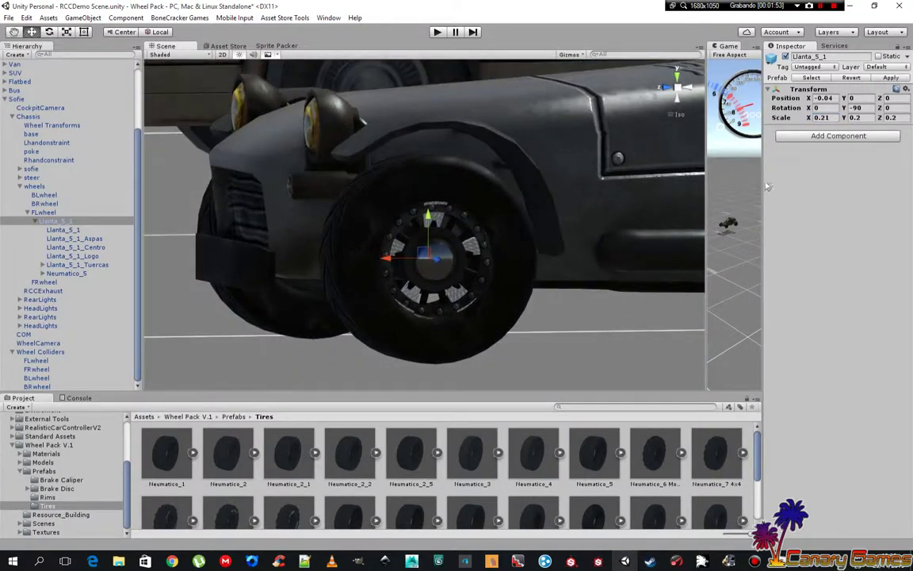
click(824, 118)
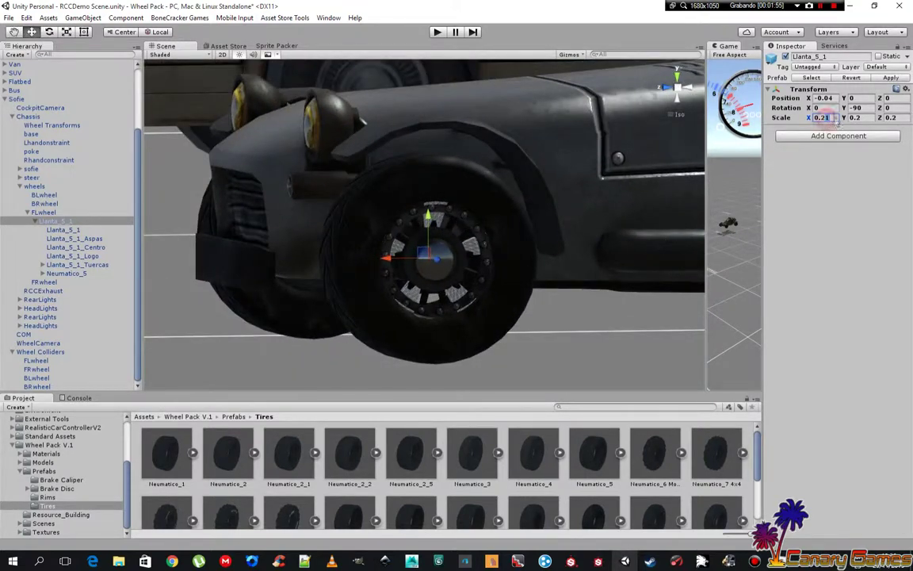
text(0.22)
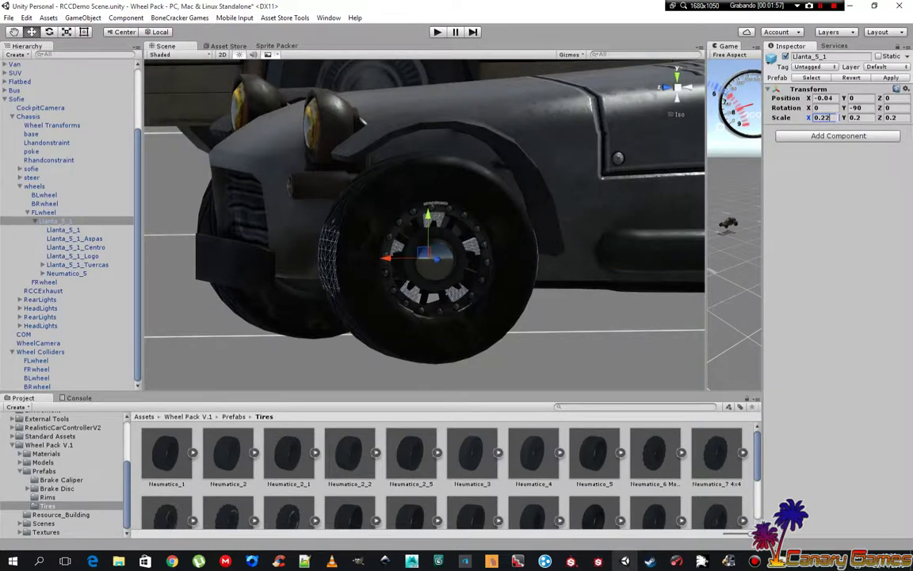
key(BackSpace)
text(15)
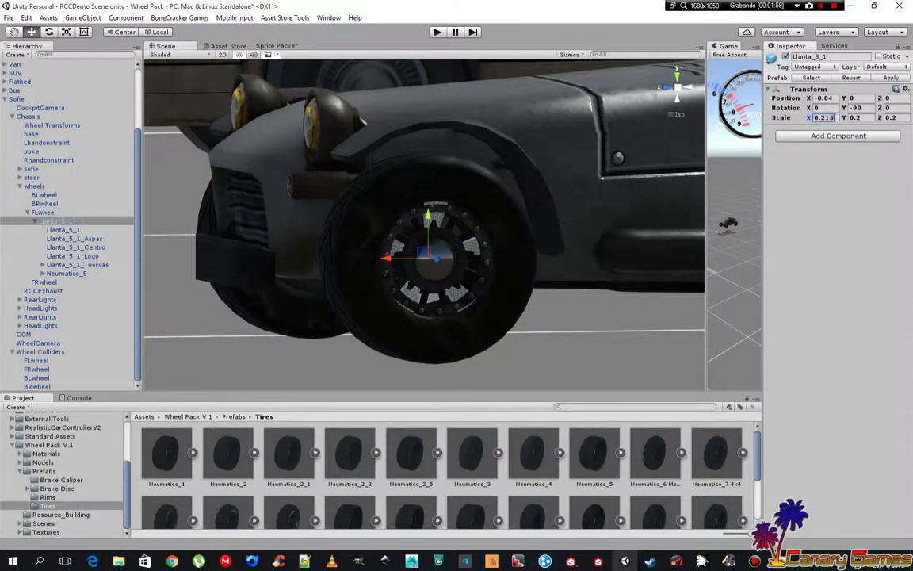
key(BackSpace)
text(8)
key(Tab)
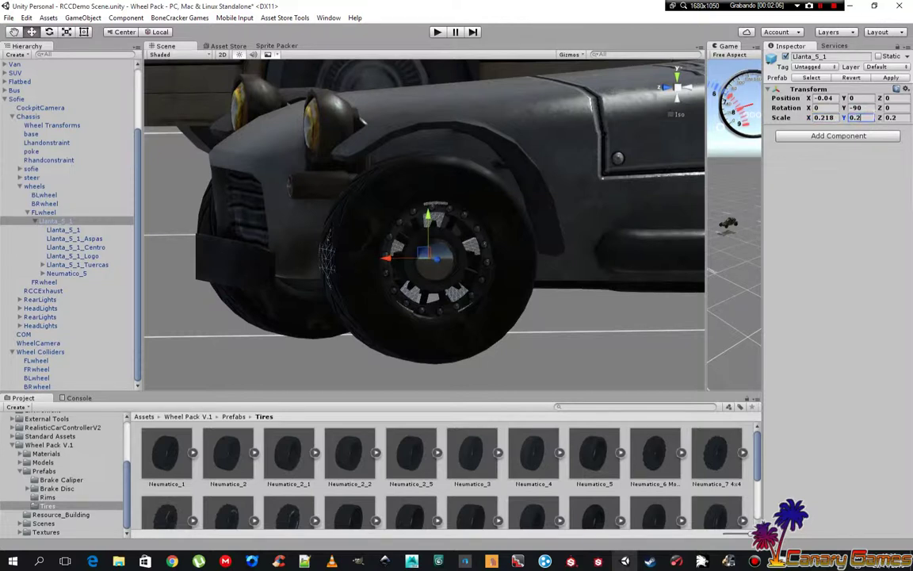
text(0.218)
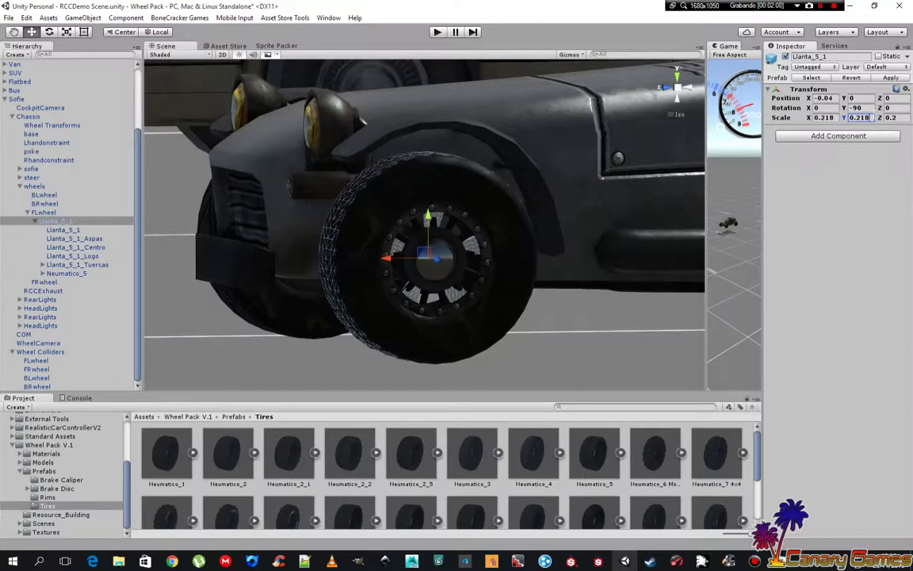
alt+drag(370, 218, 600, 240)
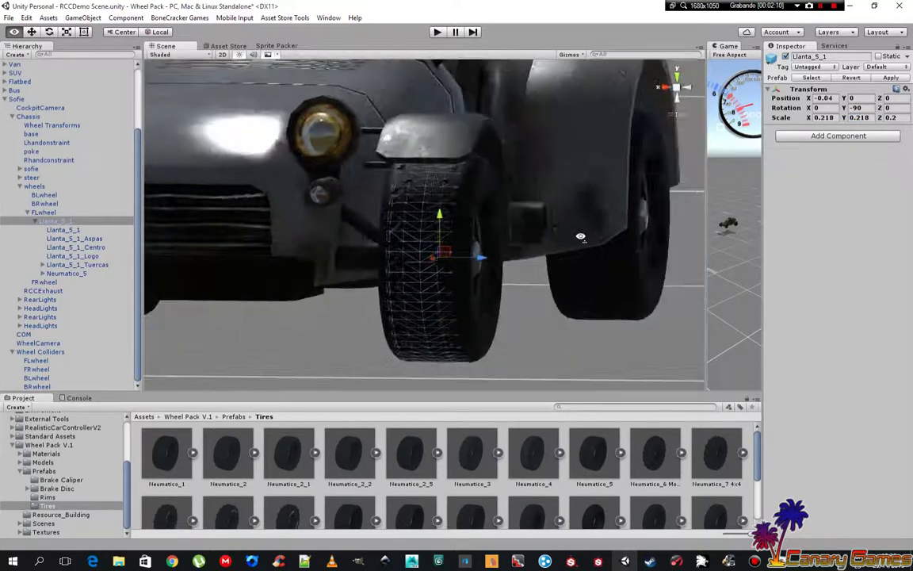
- Widen Llanta_5_1 to a Z scale of 0.25, giving scale 0.218, 0.218, 0.25
mouse_move(602, 86)
alt+mouse_down()
mouse_move(631, 119)
mouse_move(467, 283)
mouse_move(590, 240)
alt+mouse_up()
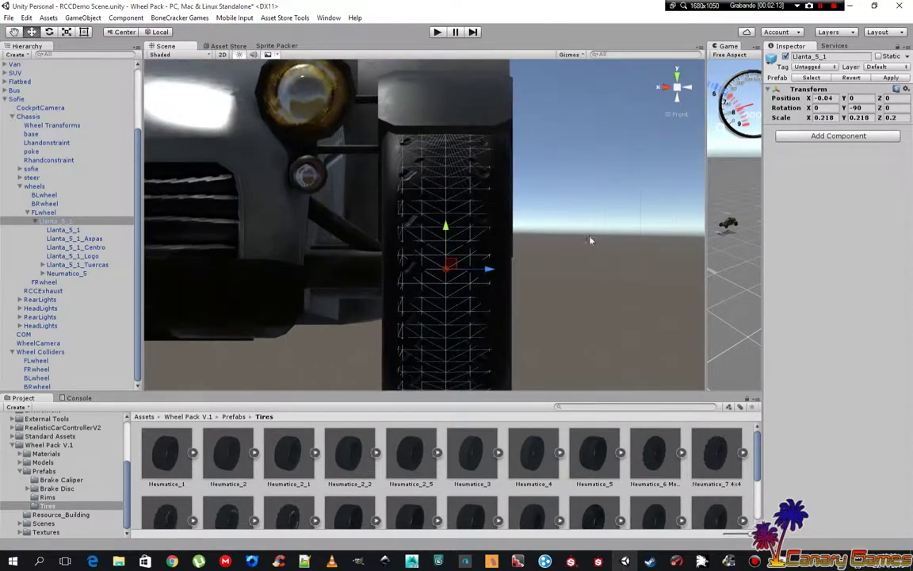
click(902, 118)
text(0.218)
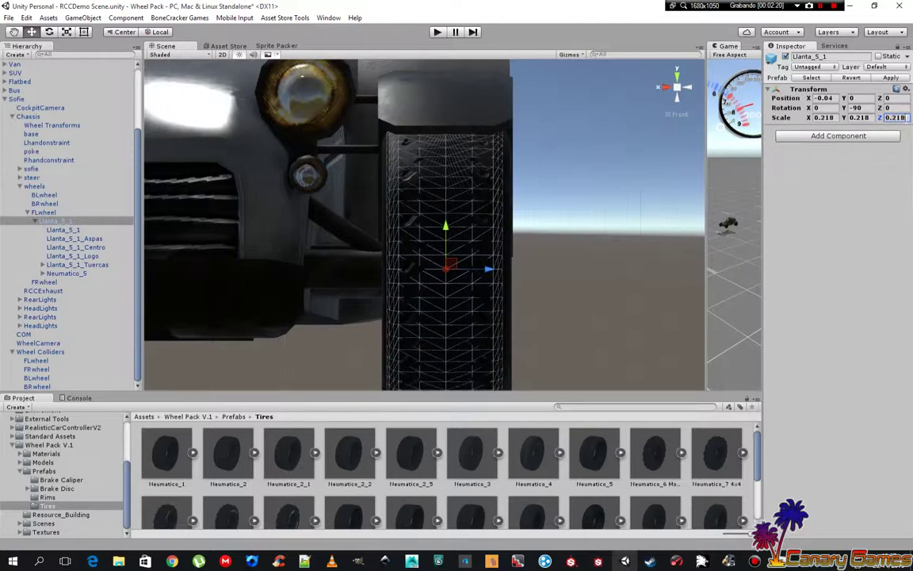
key(BackSpace)
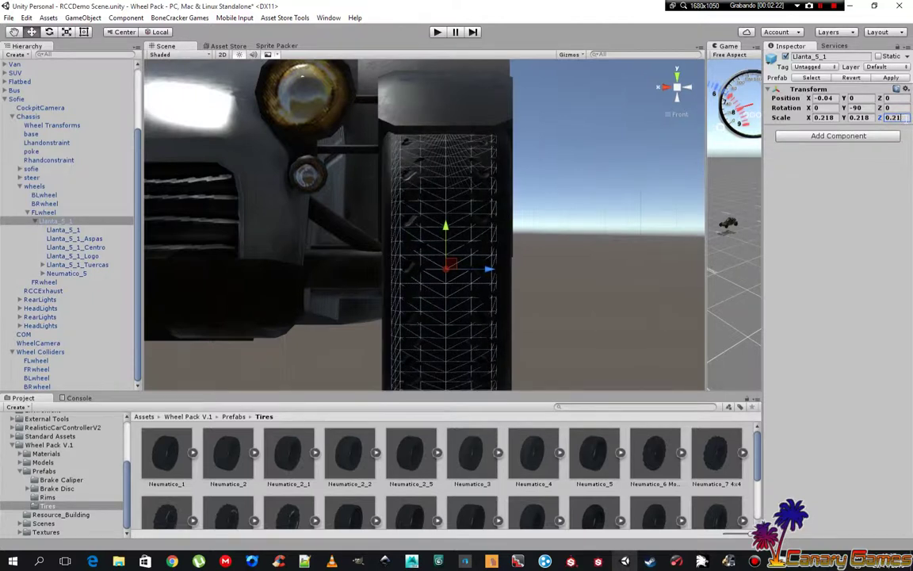
key(BackSpace)
text(5)
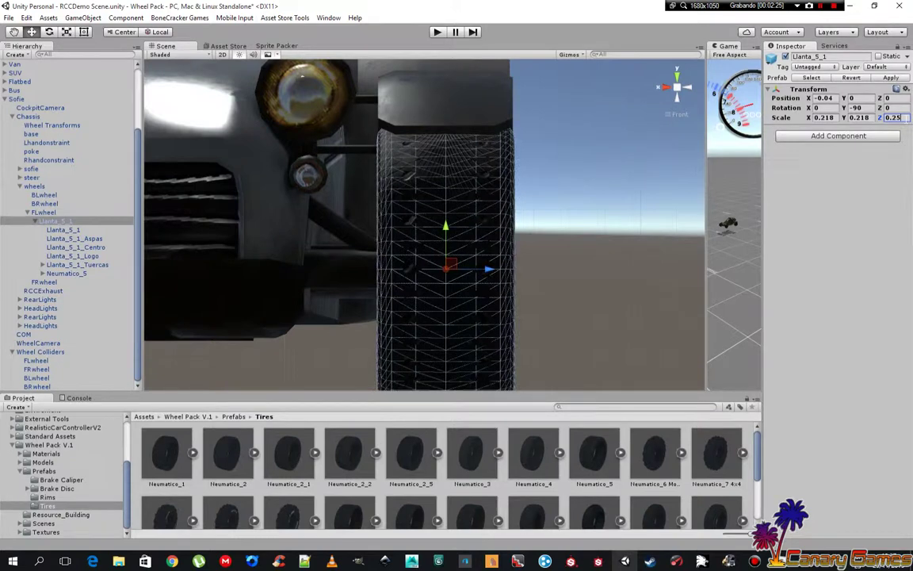
mouse_move(525, 199)
alt+mouse_down()
mouse_move(494, 208)
mouse_move(508, 198)
alt+mouse_up()
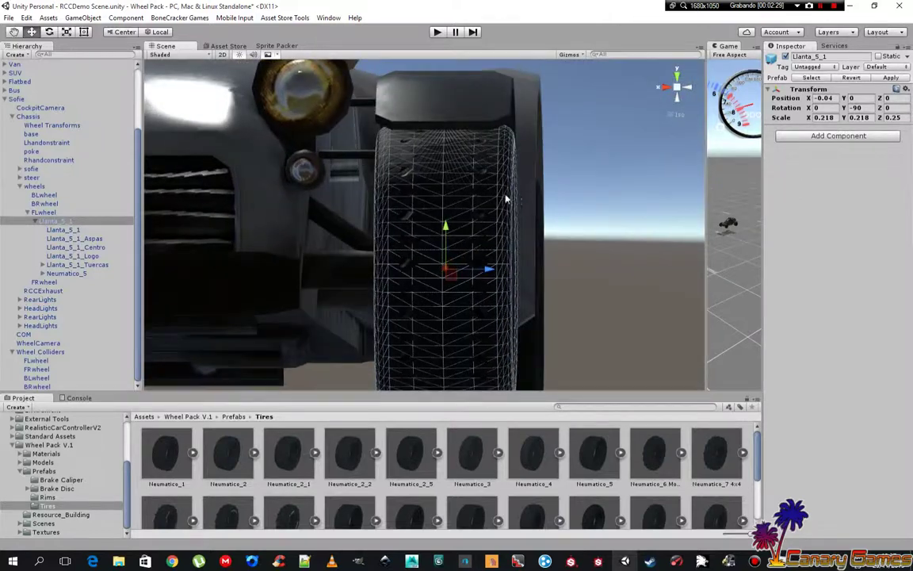
- Select FLwheel, then pick its Neumatico_5 tire to show its scale-1 Transform
click(43, 211)
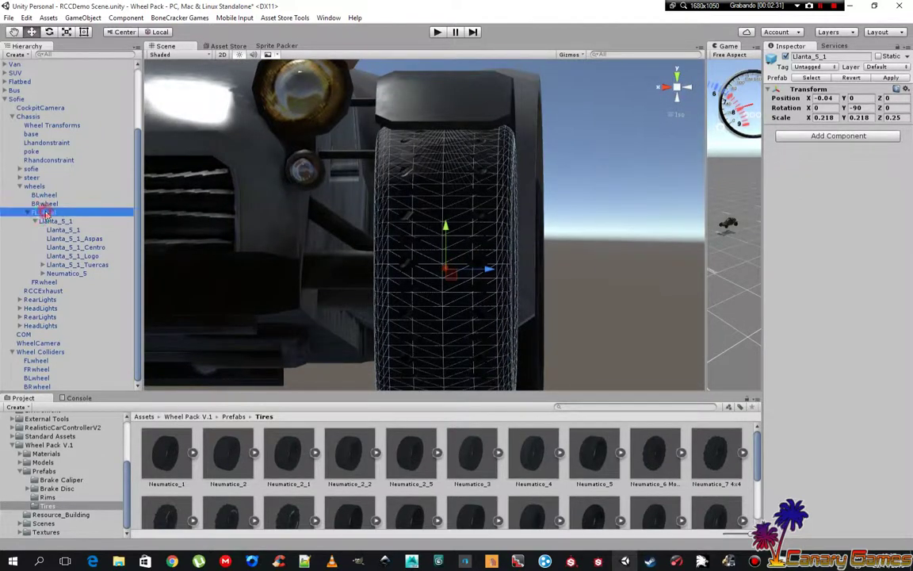
click(710, 141)
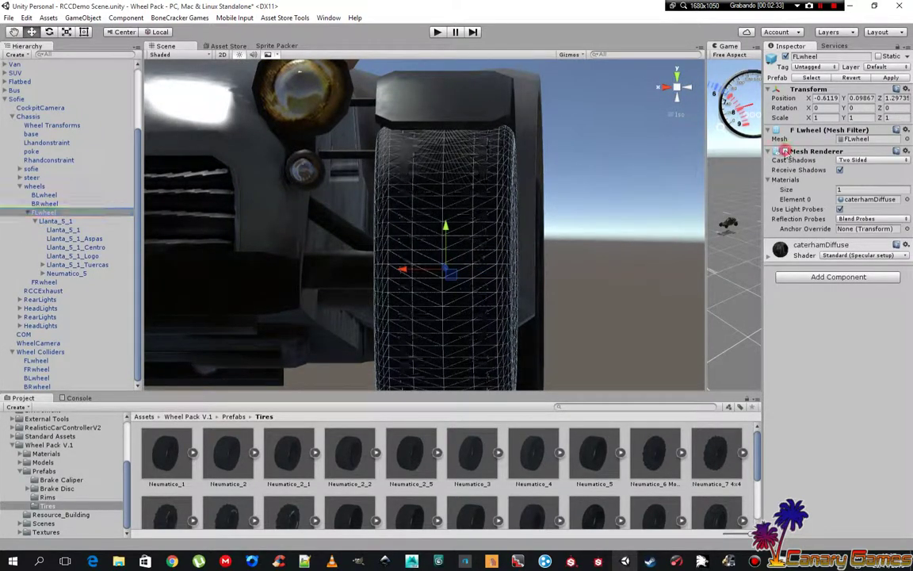
click(603, 214)
click(463, 220)
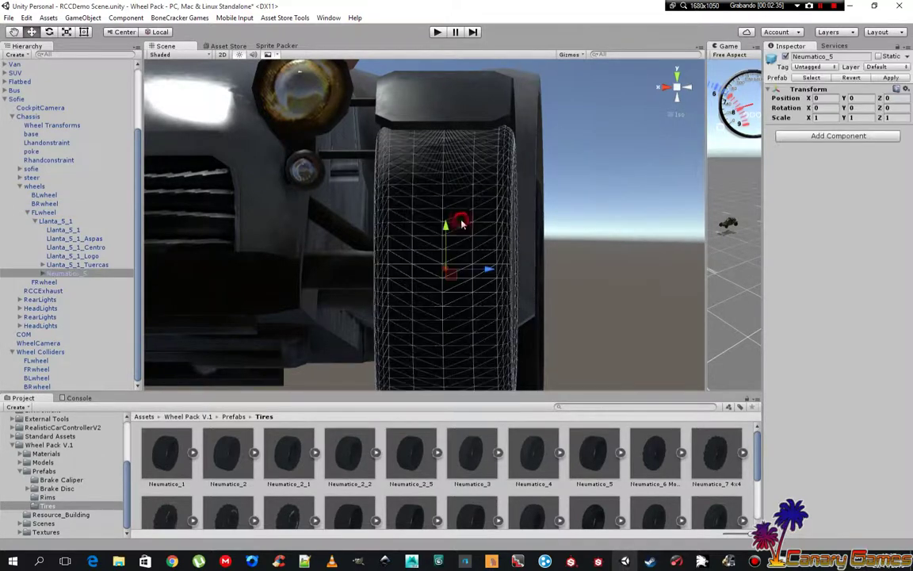
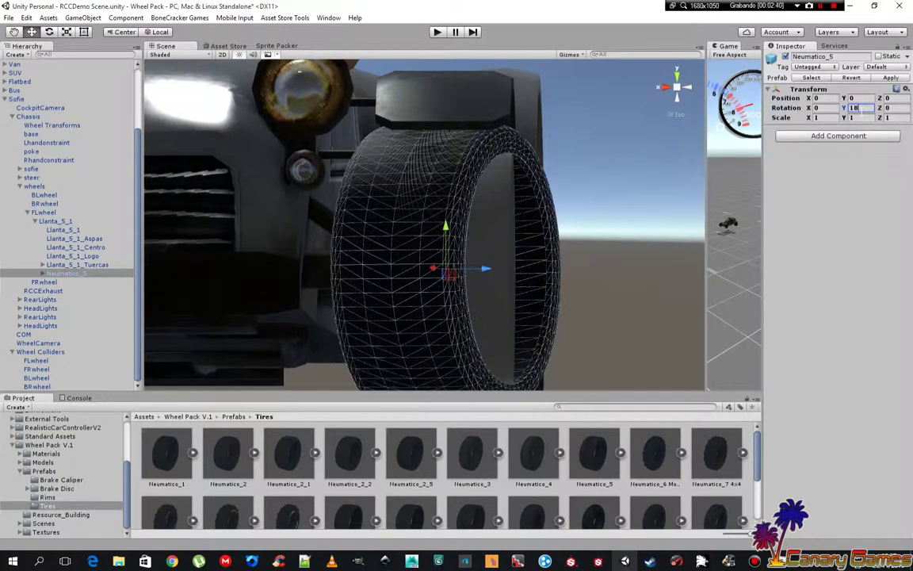
- Deselect Neumatico_5 and orbit to a side-front view of the front wheel's rim
click(610, 252)
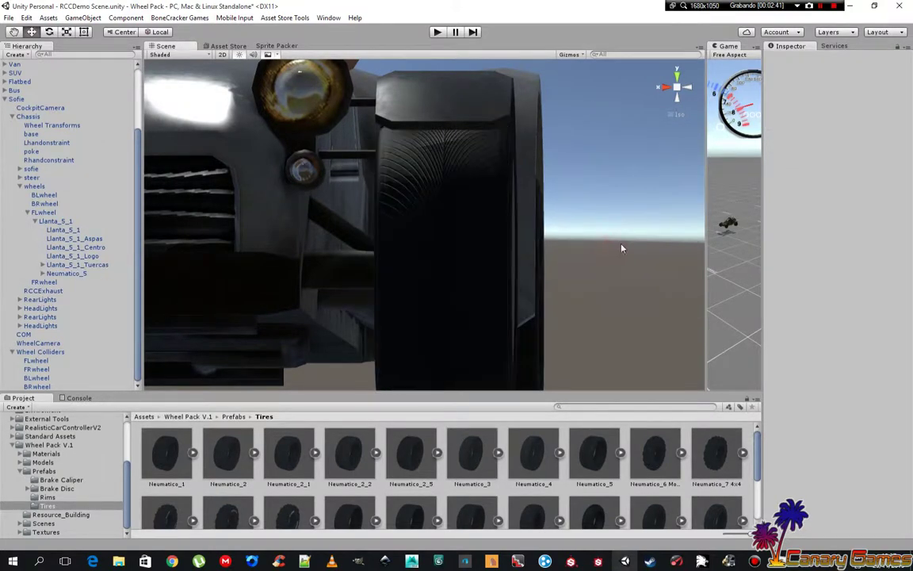
mouse_move(618, 249)
alt+mouse_down()
mouse_move(508, 224)
mouse_move(310, 304)
mouse_move(673, 175)
mouse_move(388, 348)
alt+mouse_up()
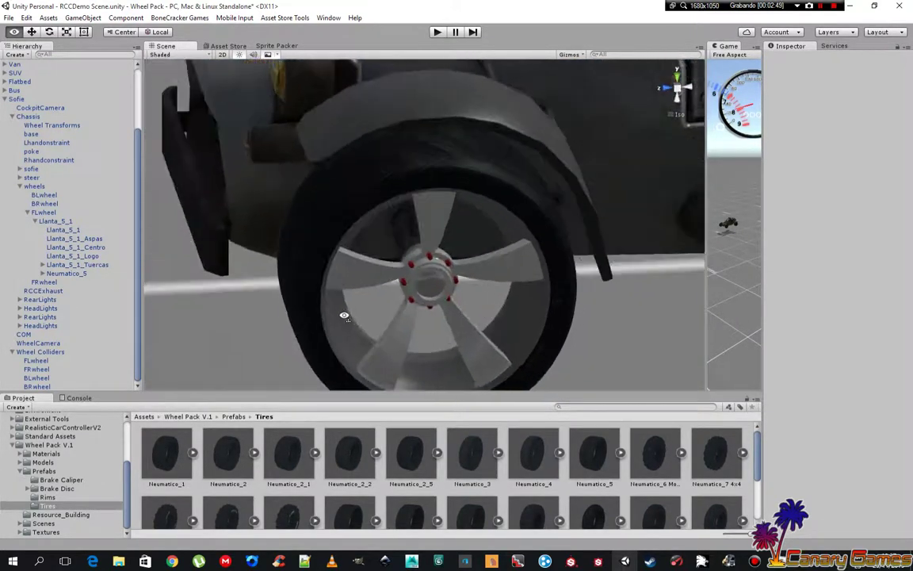
mouse_move(388, 347)
alt+mouse_down()
mouse_move(101, 256)
mouse_move(622, 242)
mouse_move(349, 262)
mouse_move(184, 234)
alt+mouse_up()
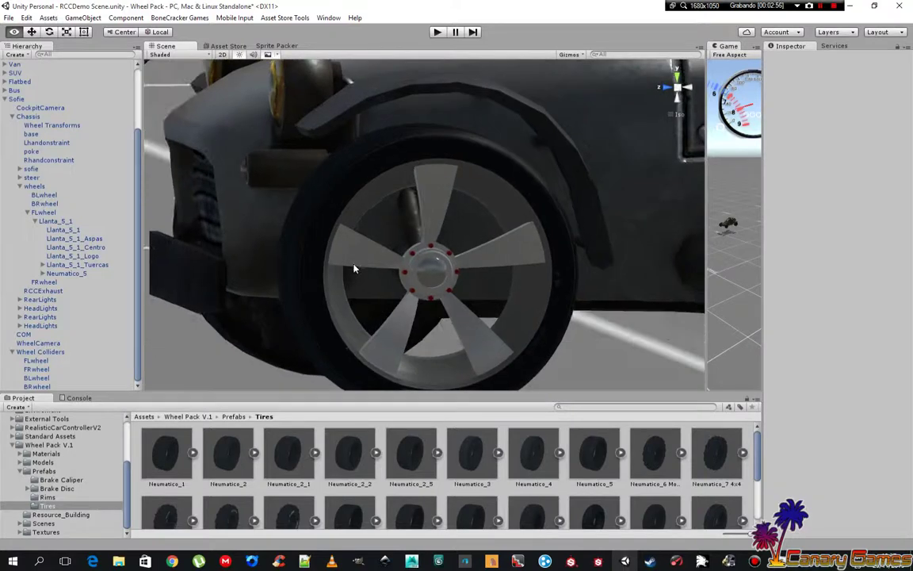
- Select the Llanta_5_1 rim and set its X and Y scale to 0.25
click(57, 222)
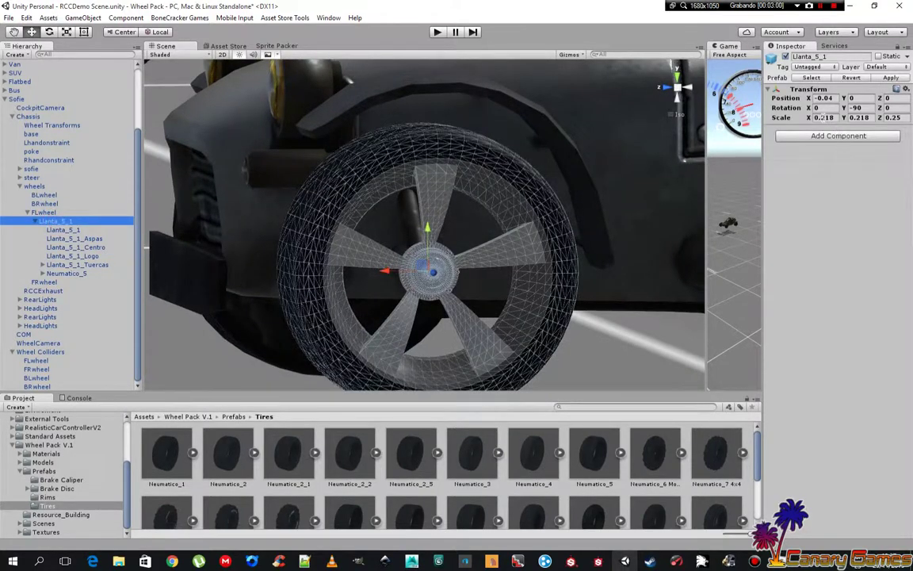
click(824, 118)
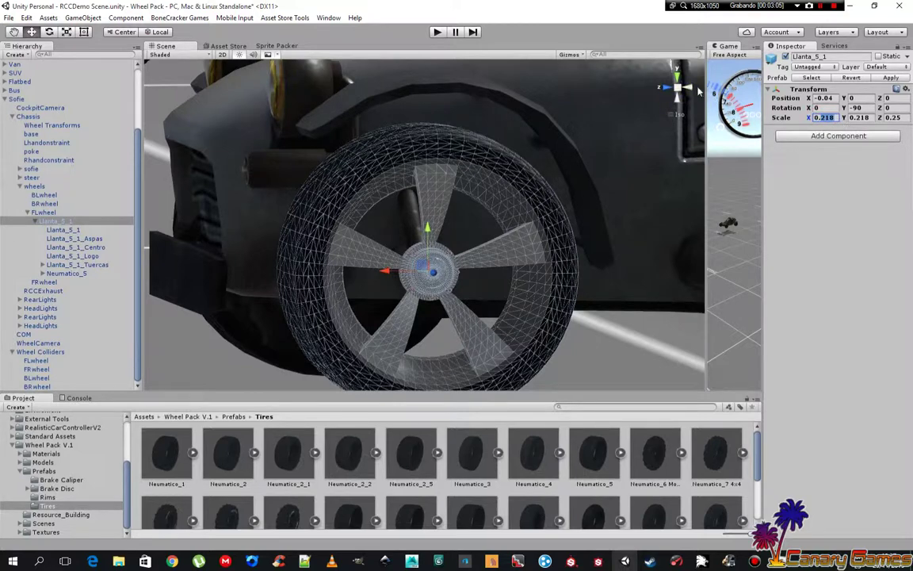
click(698, 90)
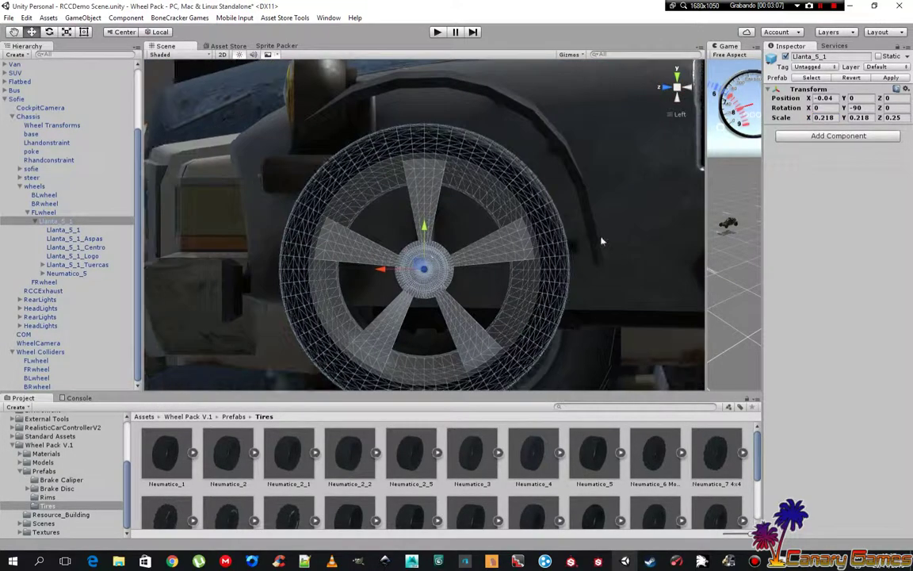
click(827, 117)
text(0.25)
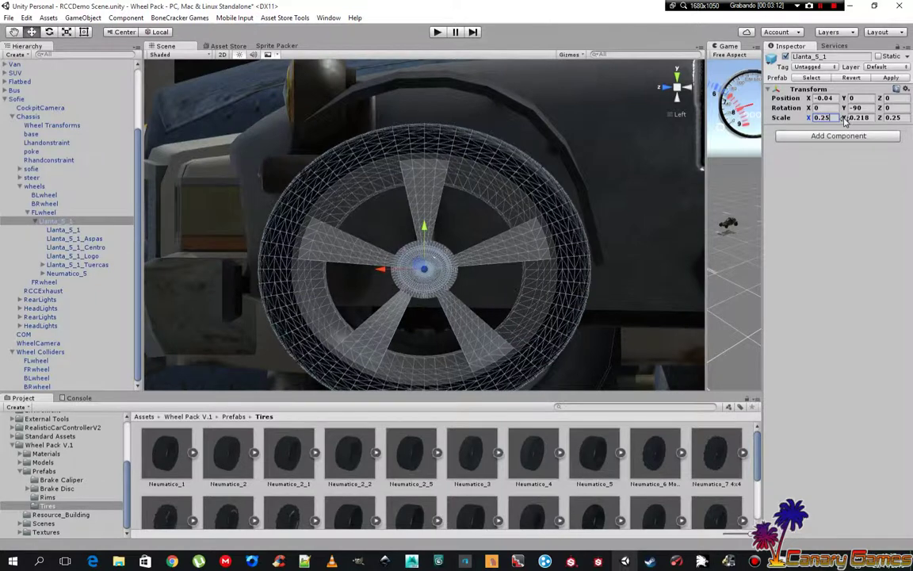
click(862, 117)
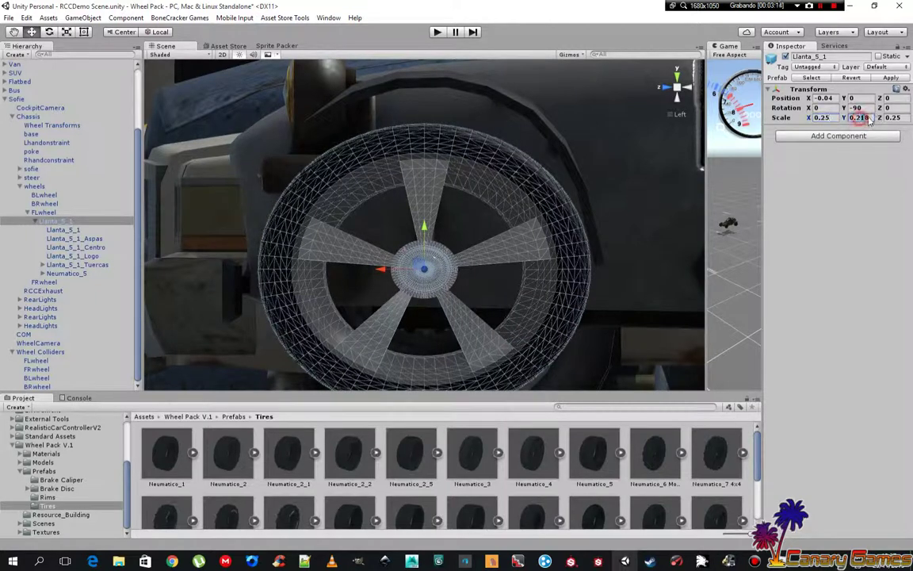
text(0.25)
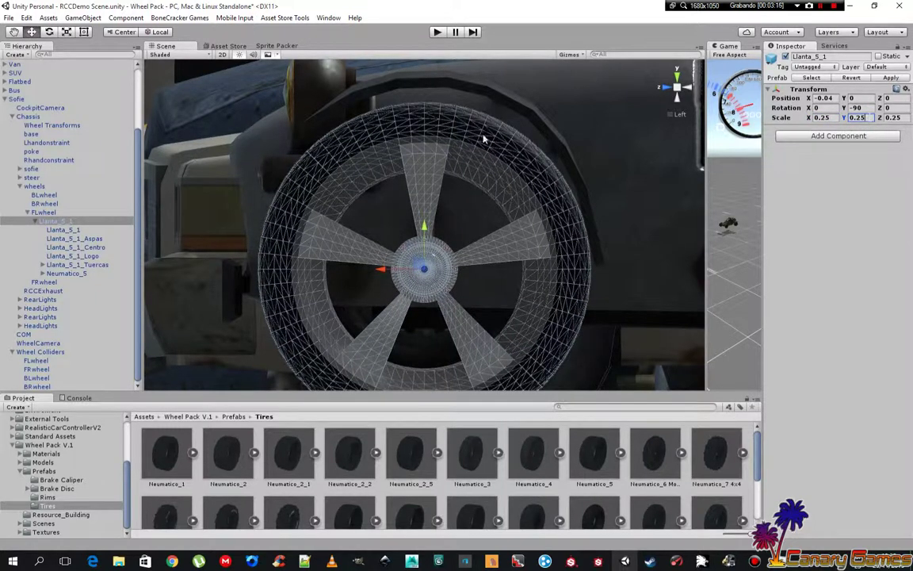
mouse_move(576, 135)
alt+mouse_down()
mouse_move(250, 290)
mouse_move(271, 273)
alt+mouse_up()
- Reduce the rim's X and Y scale to 0.23 and check the fit from the front
key(alt)
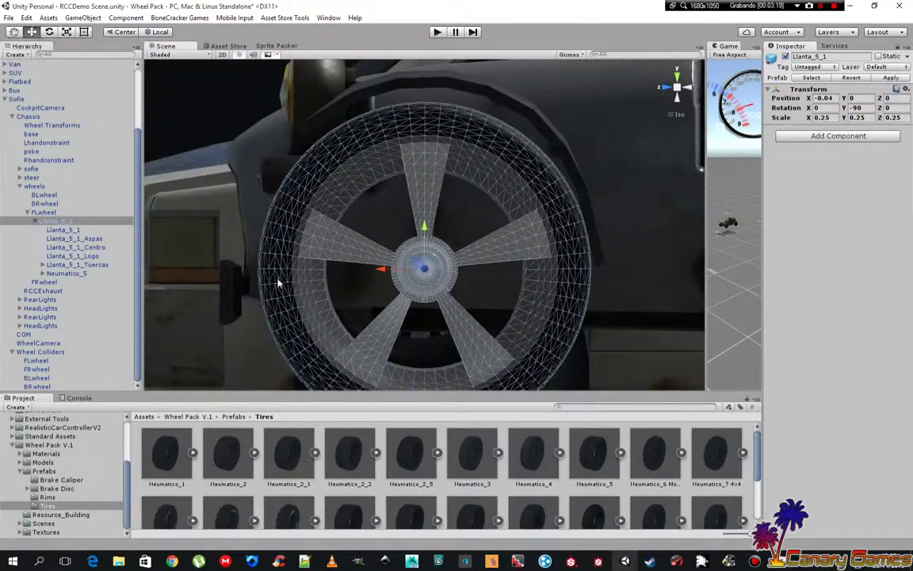
click(824, 118)
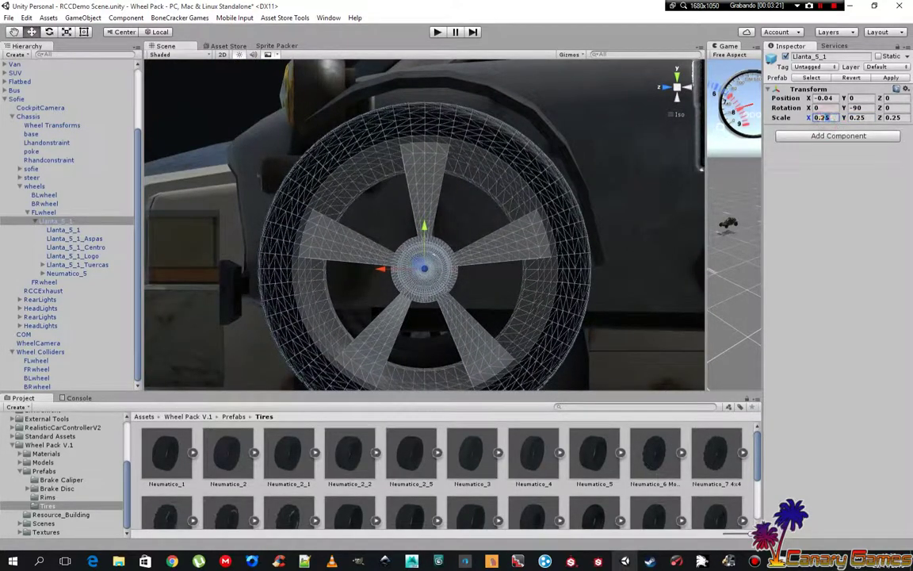
text(0.23)
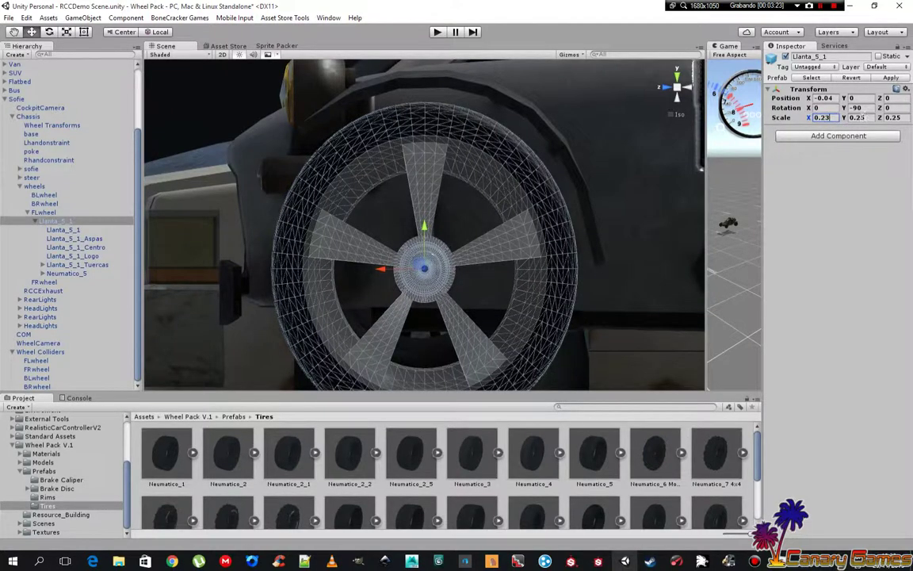
key(Tab)
text(0.23)
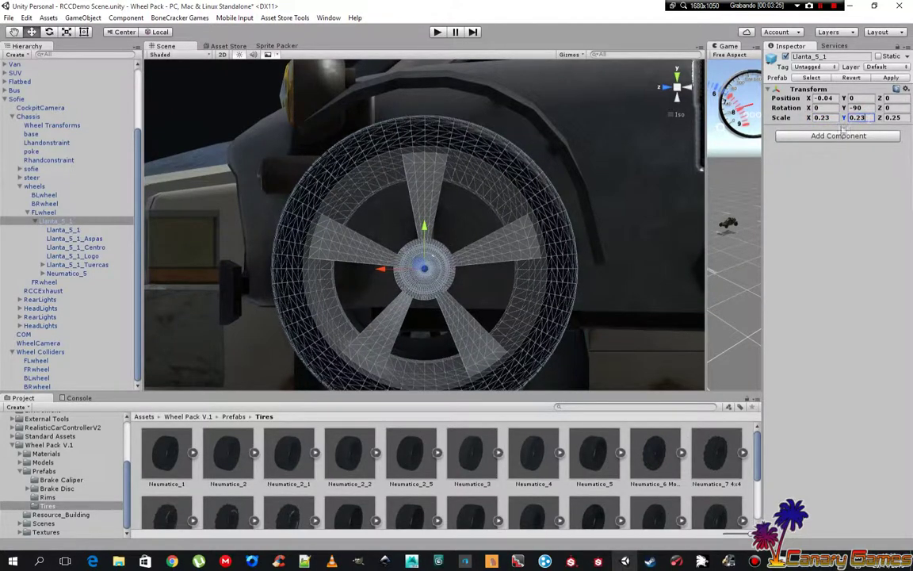
mouse_move(332, 188)
alt+mouse_down()
mouse_move(650, 246)
mouse_move(622, 244)
mouse_move(700, 239)
alt+mouse_up()
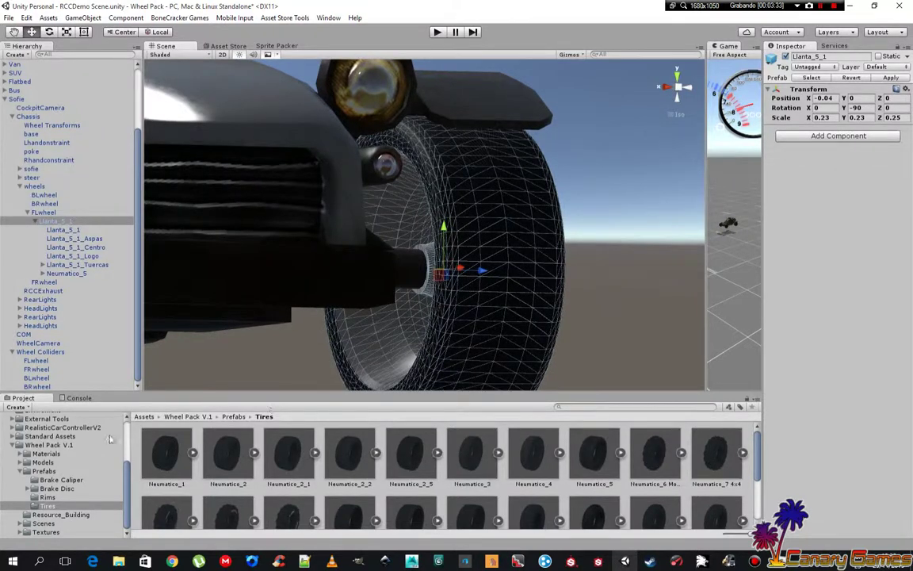
- Place a Fiber Text 1 brake disc prefab under Llanta_5_1 and reset its transform
click(52, 488)
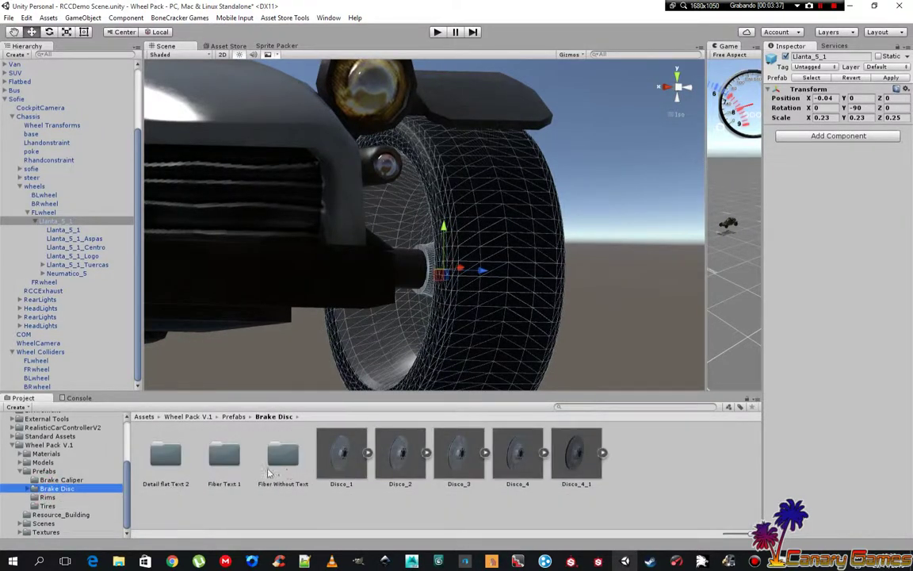
double_click(225, 454)
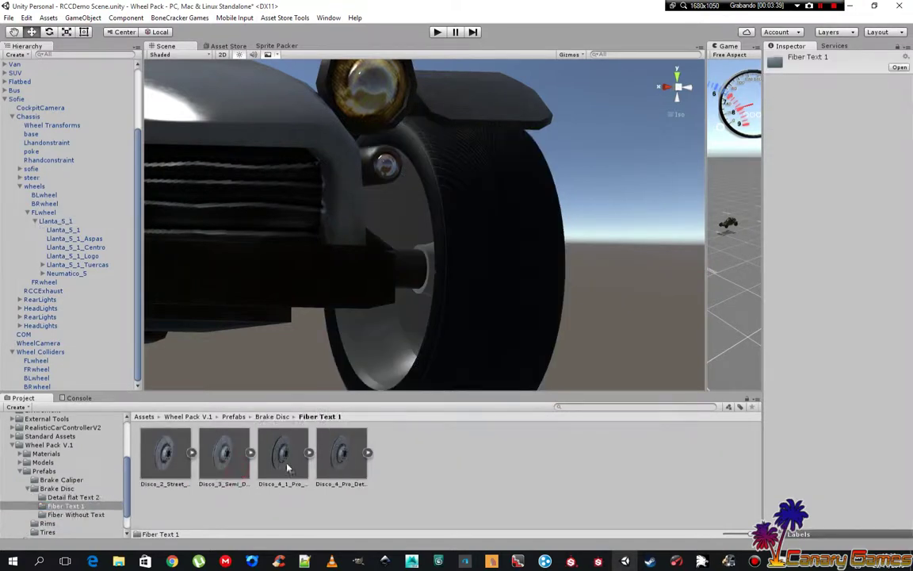
drag(286, 458, 65, 224)
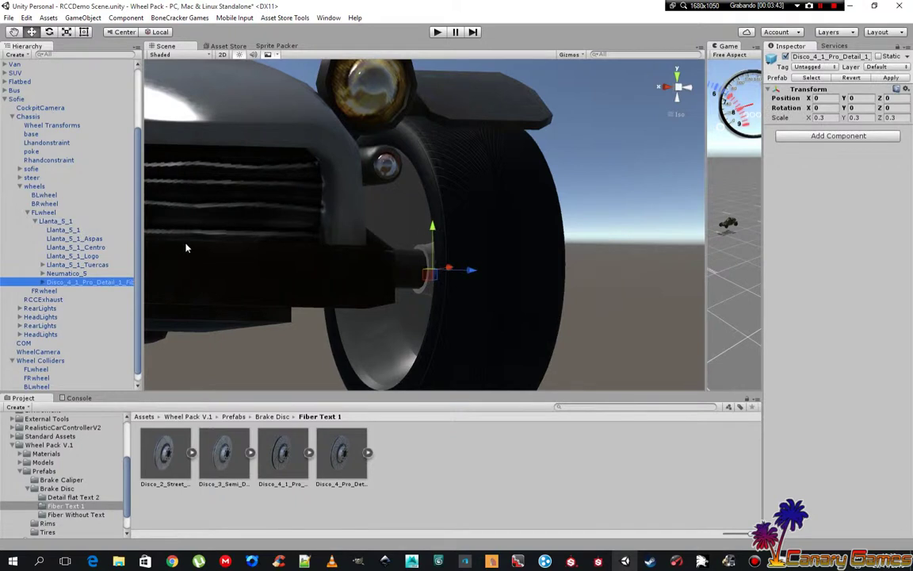
click(907, 91)
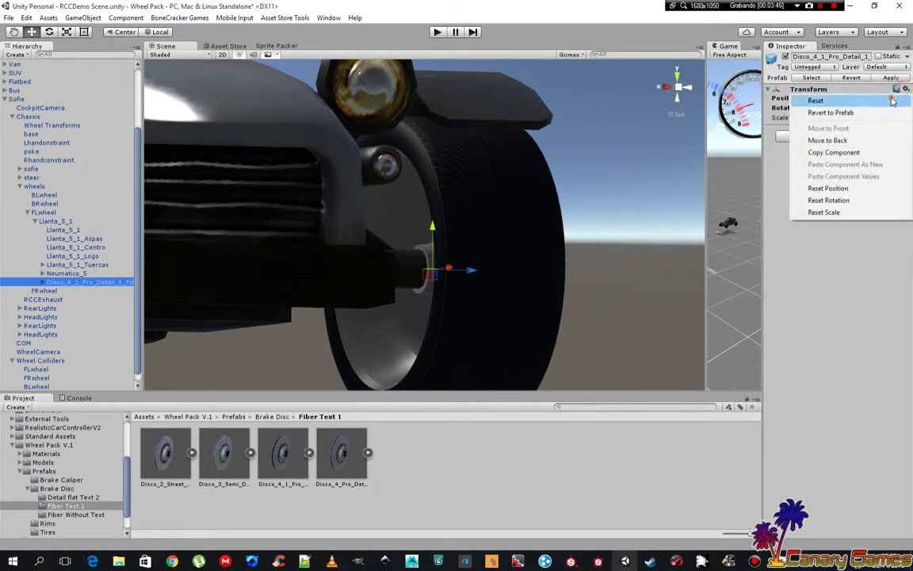
click(801, 98)
click(621, 214)
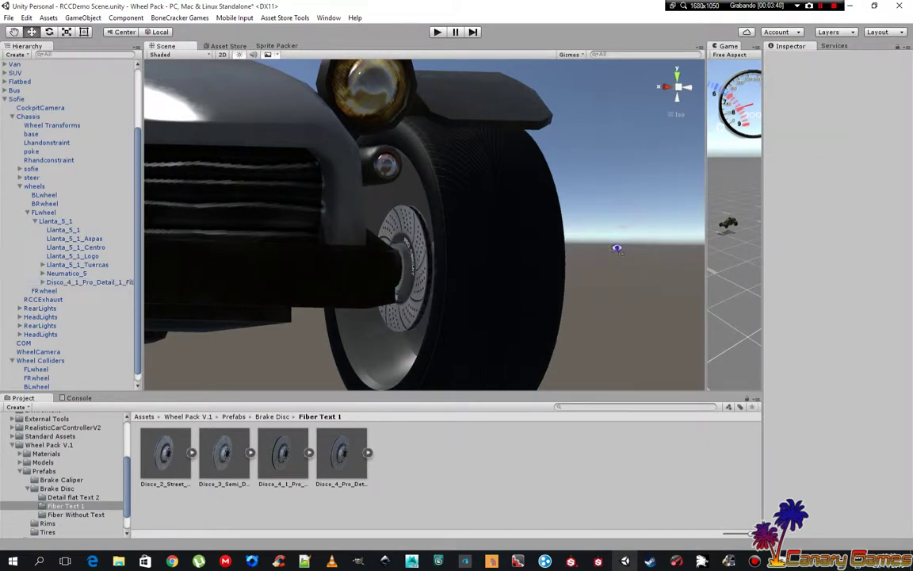
mouse_move(618, 248)
alt+mouse_down()
mouse_move(647, 274)
mouse_move(428, 291)
mouse_move(336, 311)
mouse_move(316, 351)
mouse_move(542, 257)
mouse_move(610, 253)
mouse_move(572, 268)
mouse_move(589, 269)
mouse_move(603, 260)
alt+mouse_up()
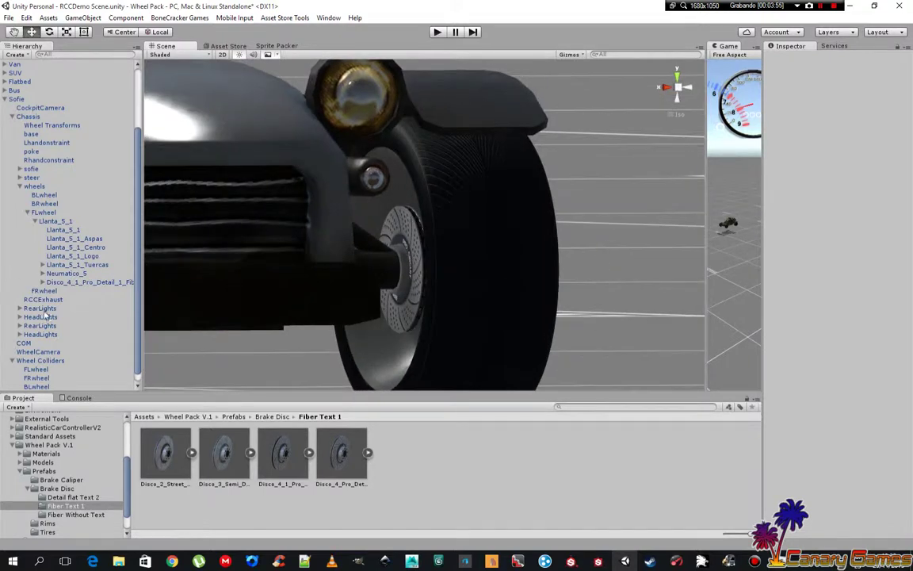
scroll(51, 312, down, 1)
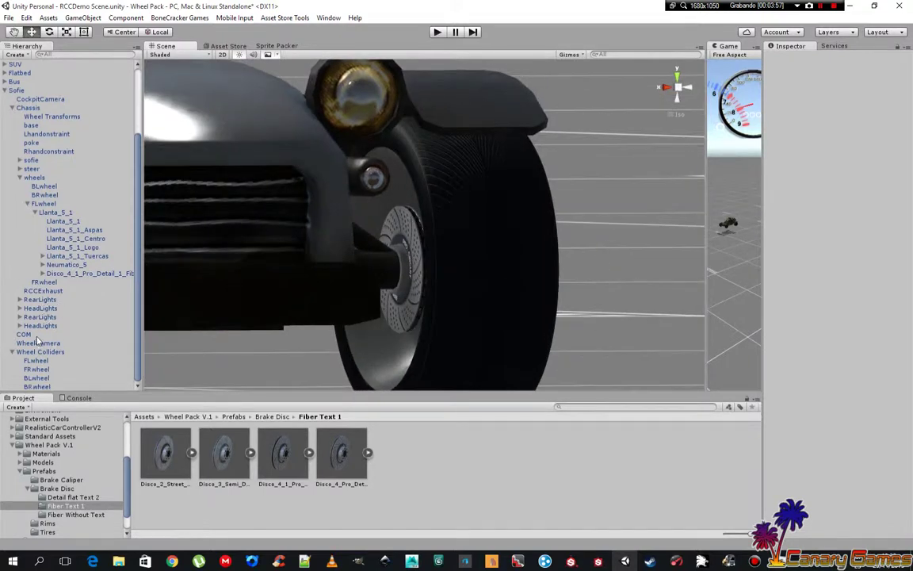
- Select the Llanta_5_1_Aspas spokes and expand their material settings
alt+drag(634, 275, 301, 285)
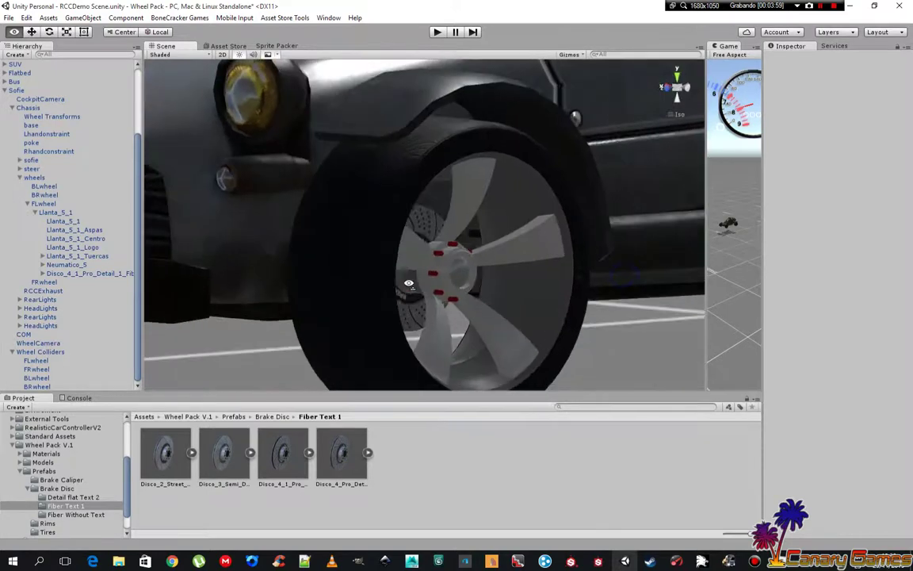
click(345, 259)
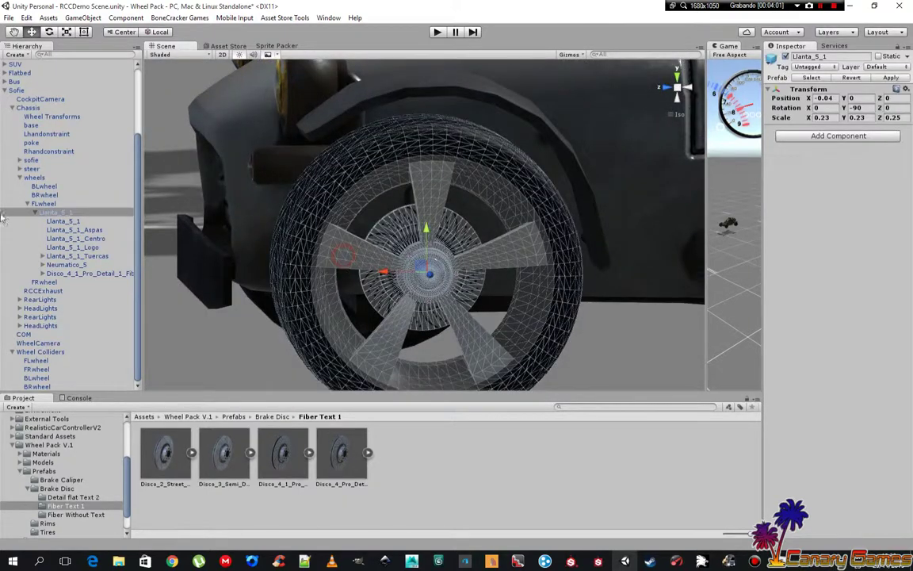
click(64, 229)
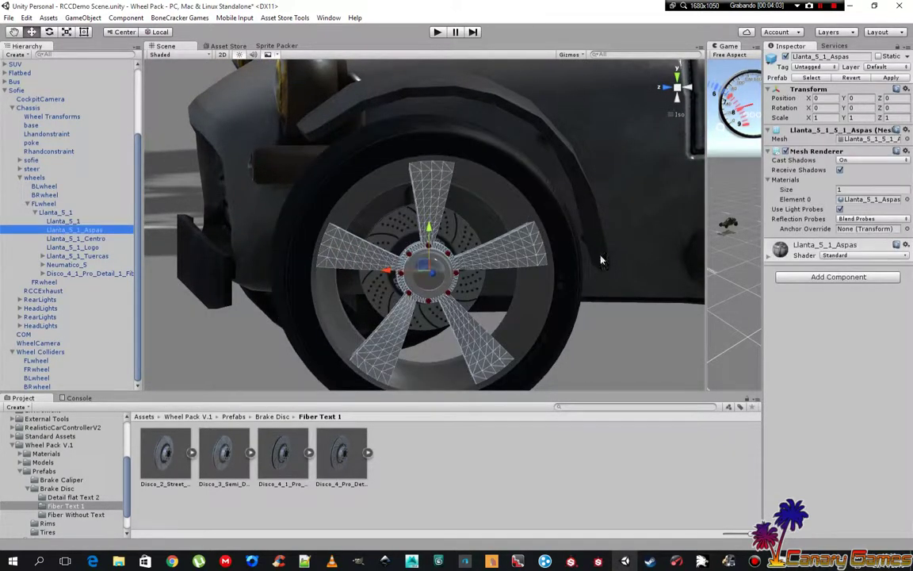
click(765, 258)
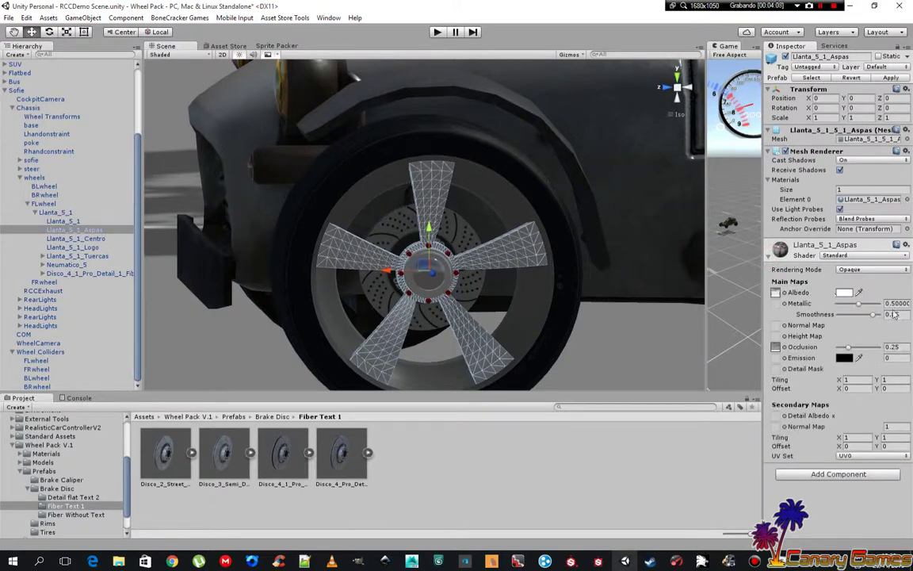
mouse_move(646, 319)
alt+mouse_down()
mouse_move(424, 205)
mouse_move(411, 226)
alt+mouse_up()
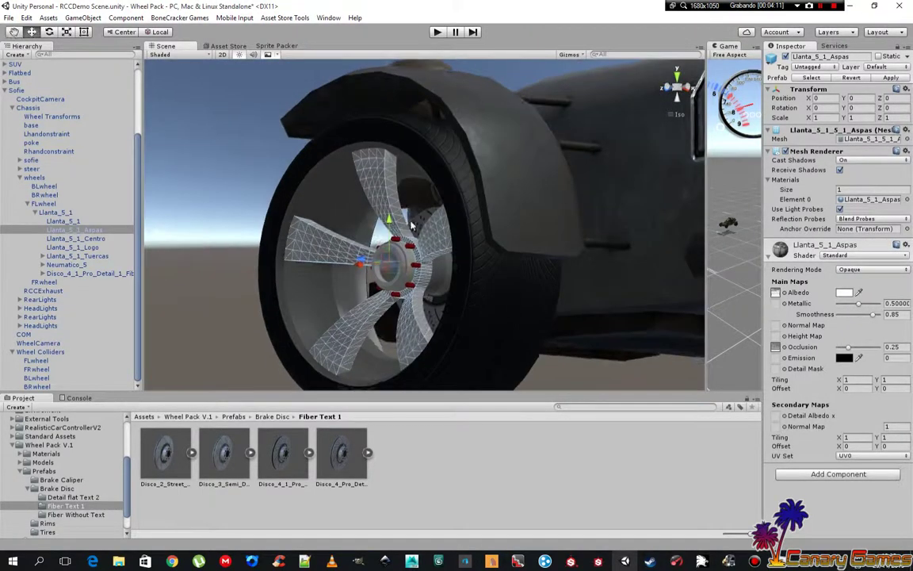
- Select the Llanta_5_1 rim mesh and set its material's Metallic value to 0.5
click(318, 290)
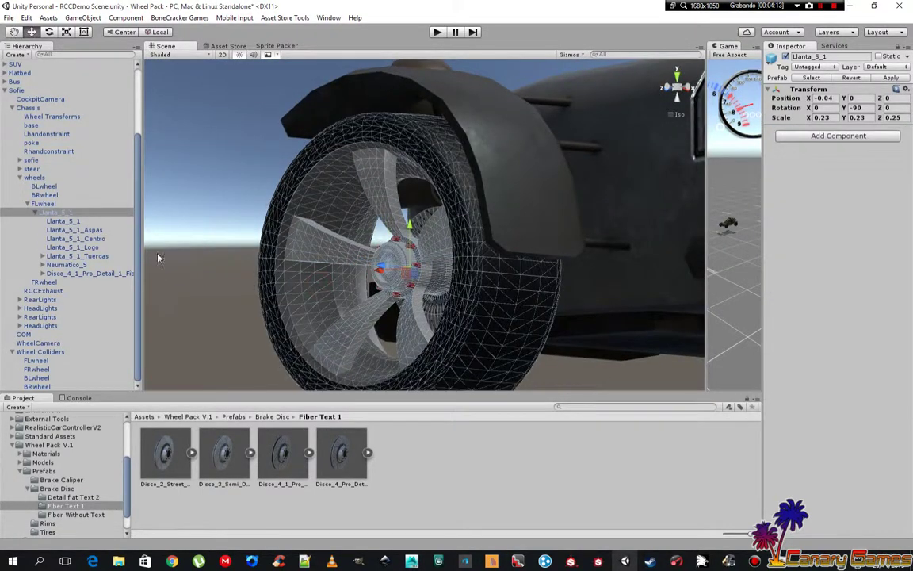
click(61, 221)
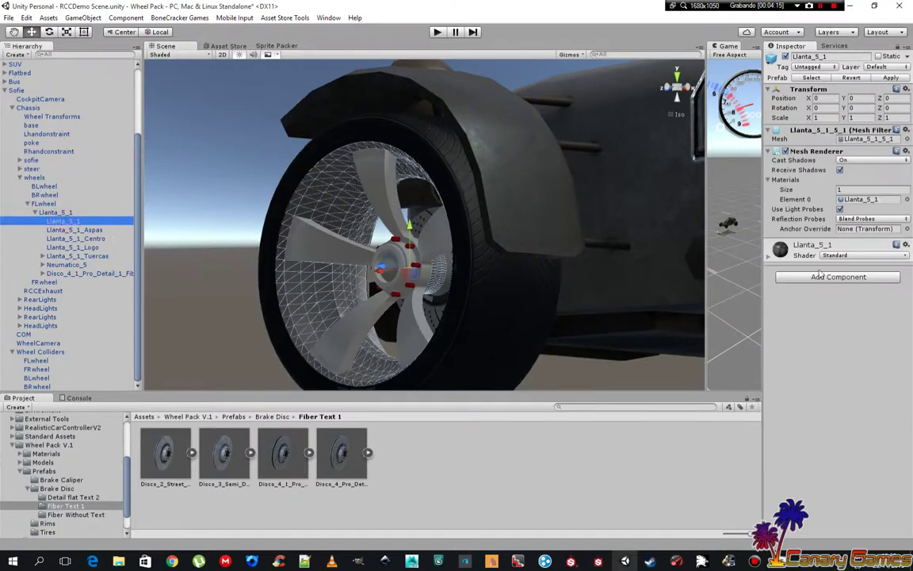
click(767, 257)
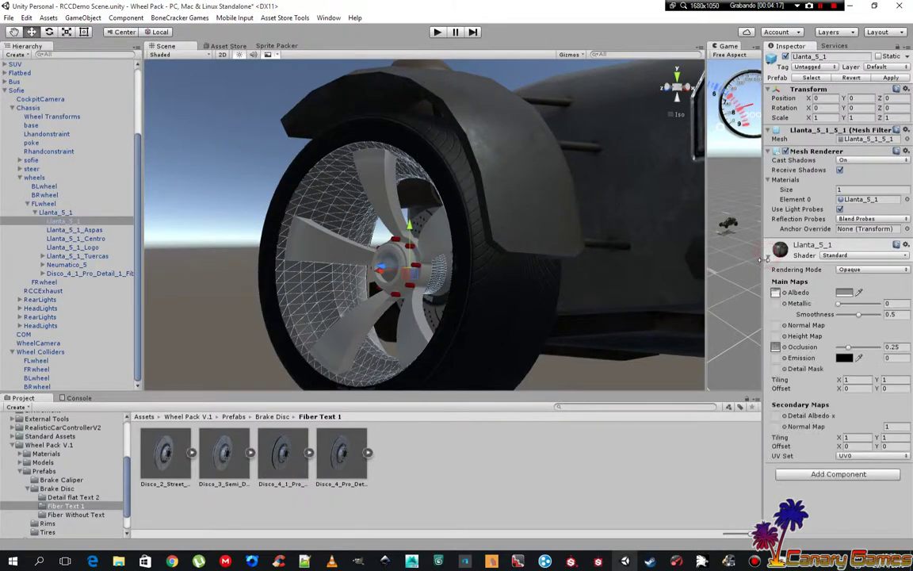
drag(840, 305, 855, 307)
key(ctrl+a)
text(0.3)
text(5)
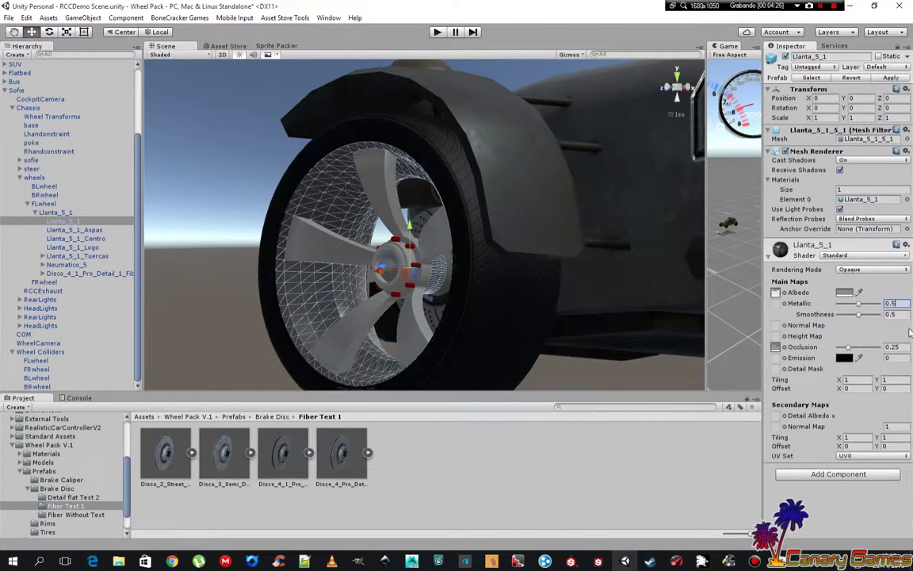
key(Tab)
text(1)
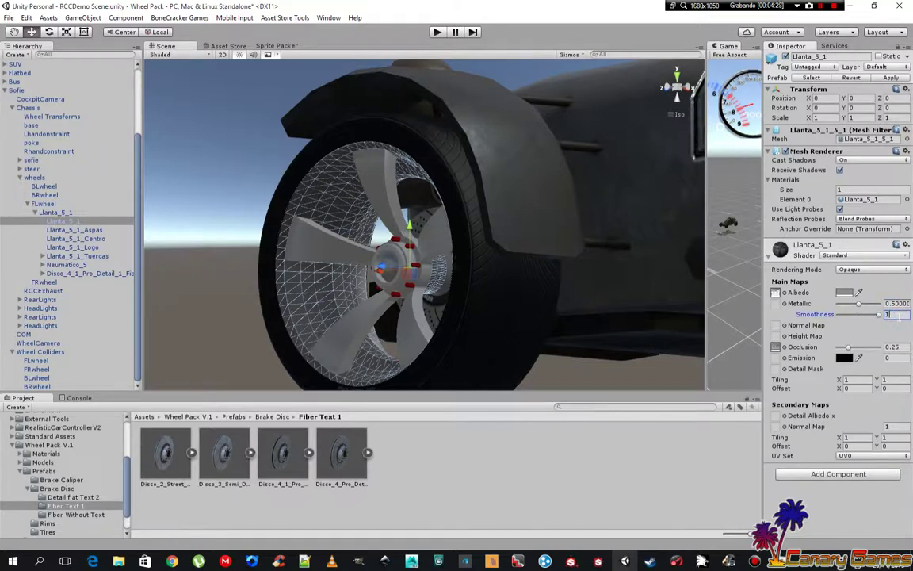
- Check the rim's shading, then lower its Smoothness and preview the matte finish
mouse_move(244, 332)
alt+mouse_down()
mouse_move(230, 279)
mouse_move(225, 332)
mouse_move(290, 260)
mouse_move(250, 309)
mouse_move(210, 293)
alt+mouse_up()
click(238, 334)
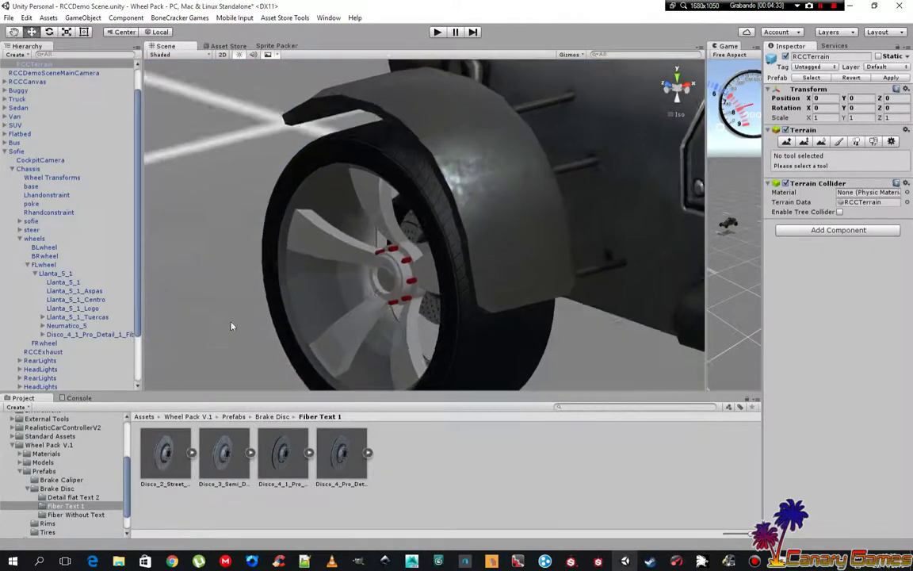
click(64, 282)
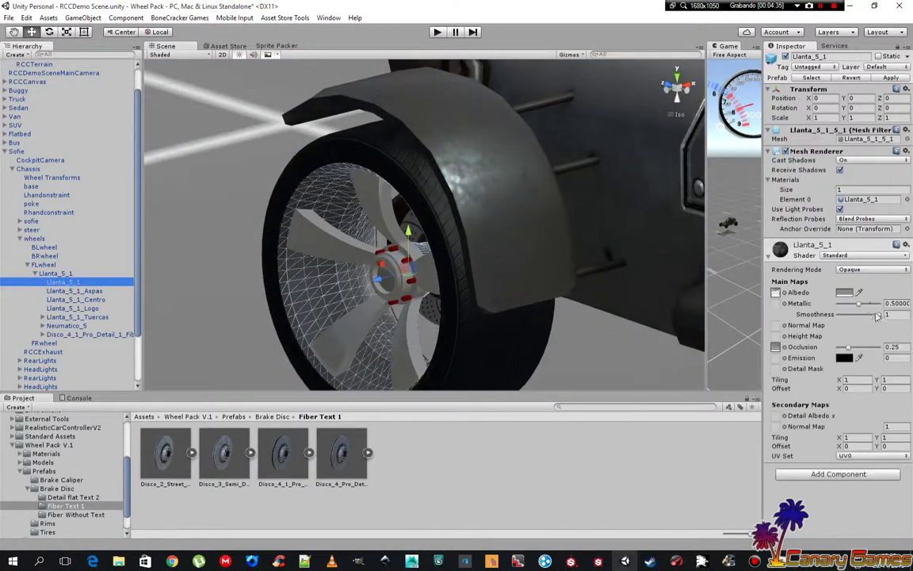
click(879, 315)
text(0.8)
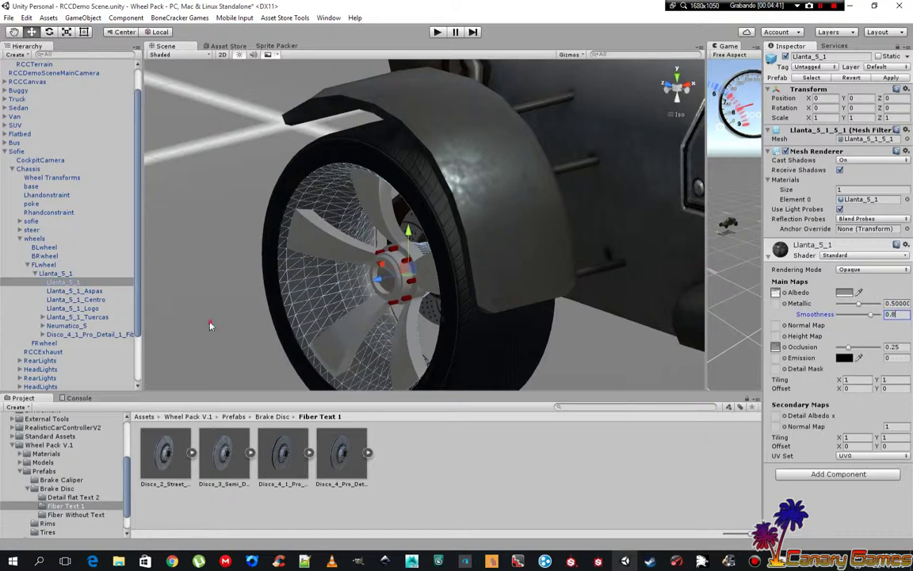
click(210, 325)
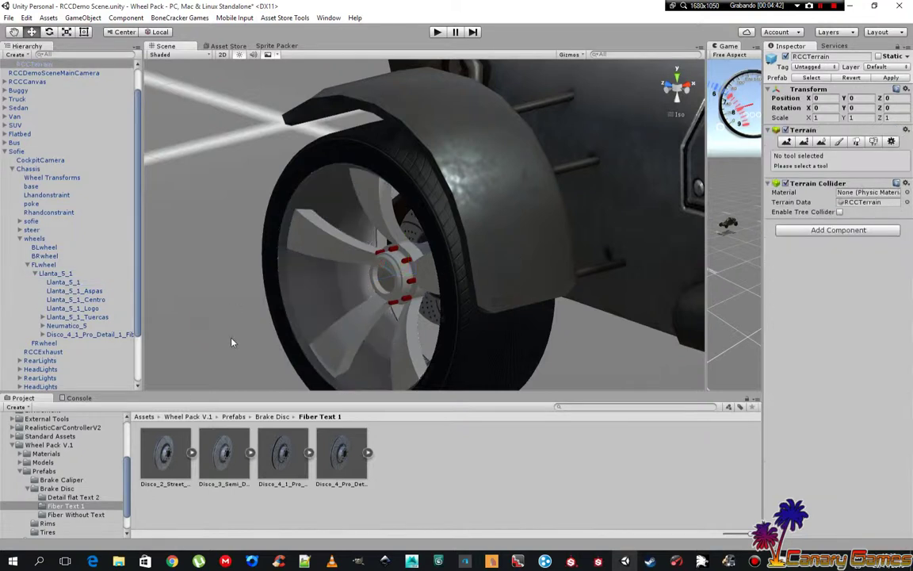
mouse_move(210, 325)
alt+mouse_down()
mouse_move(564, 343)
mouse_move(384, 323)
alt+mouse_up()
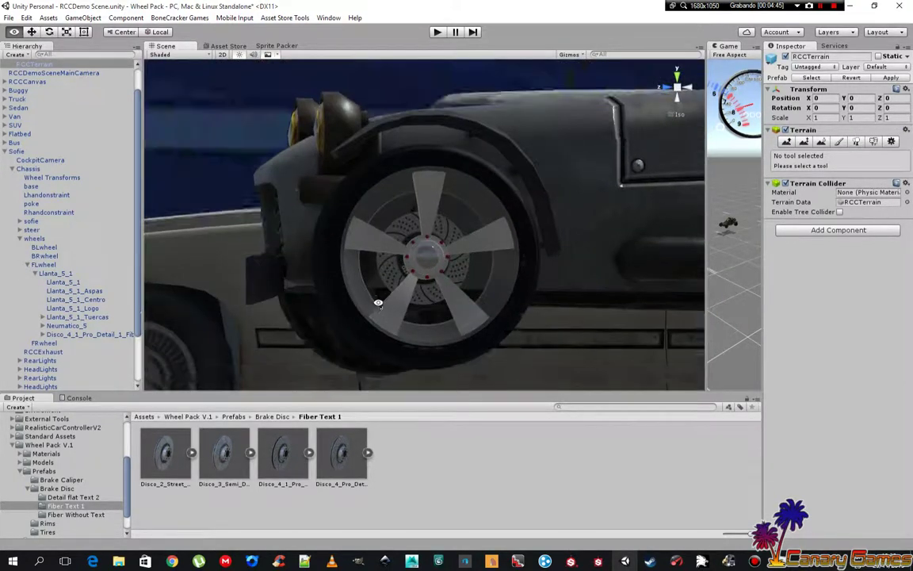
- Expand Neumatico_5 in the Hierarchy and select its child tire mesh
alt+drag(384, 323, 369, 344)
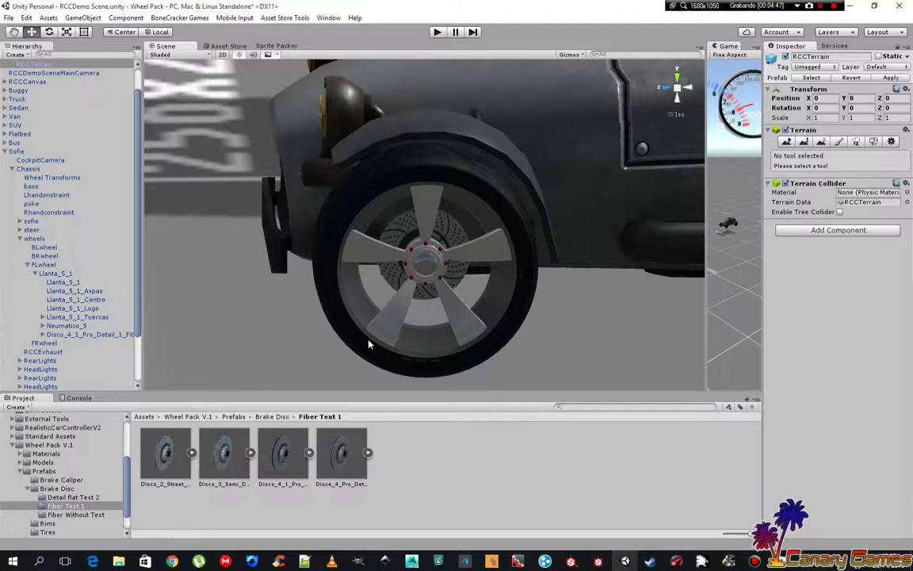
alt+drag(383, 210, 416, 226)
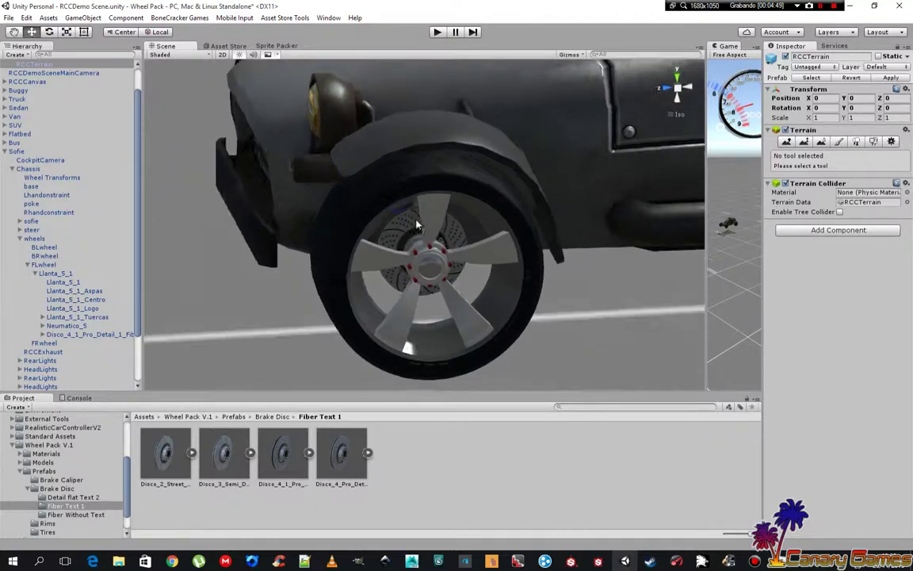
click(413, 183)
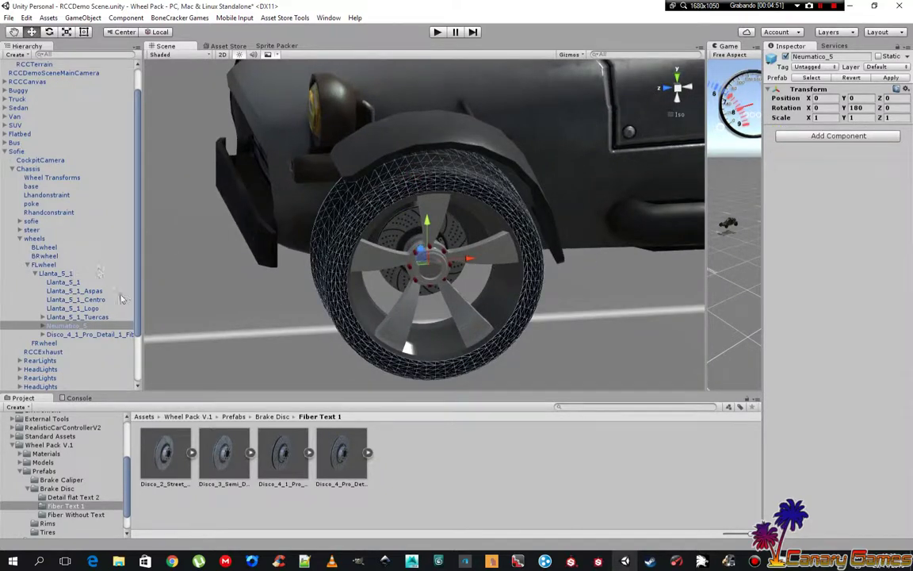
click(43, 326)
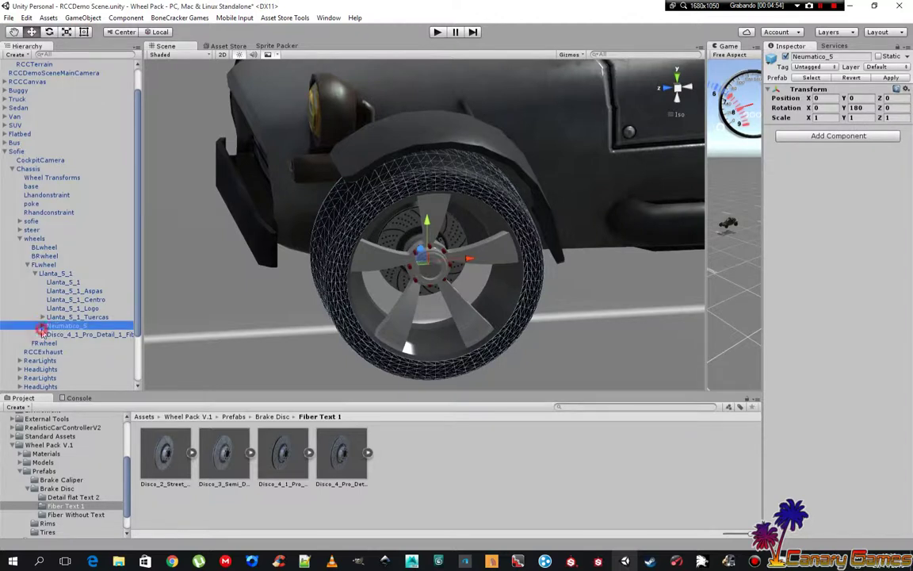
click(42, 326)
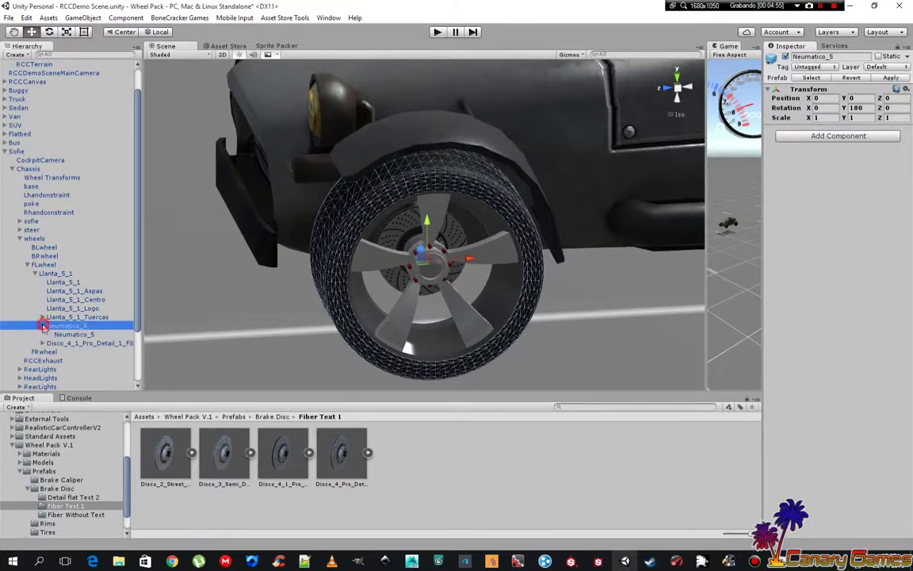
click(86, 334)
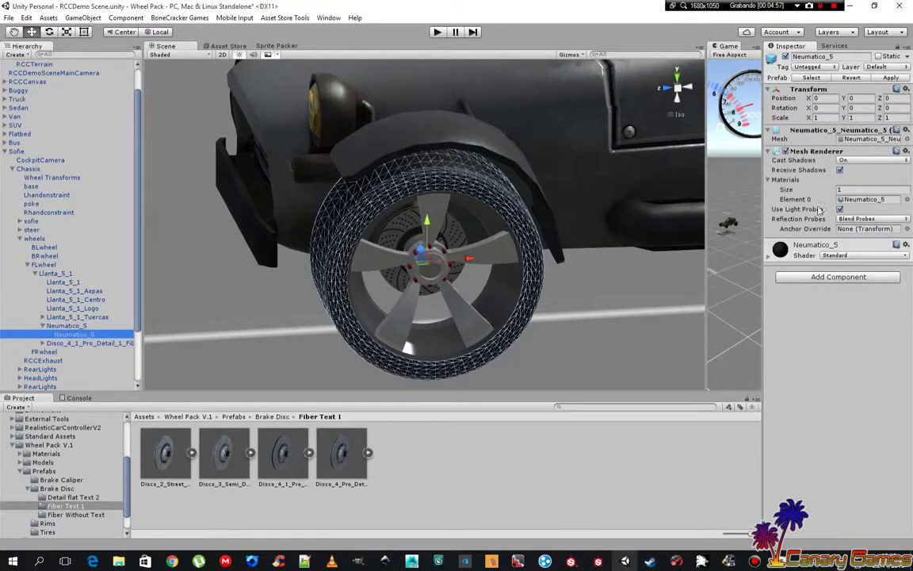
click(615, 311)
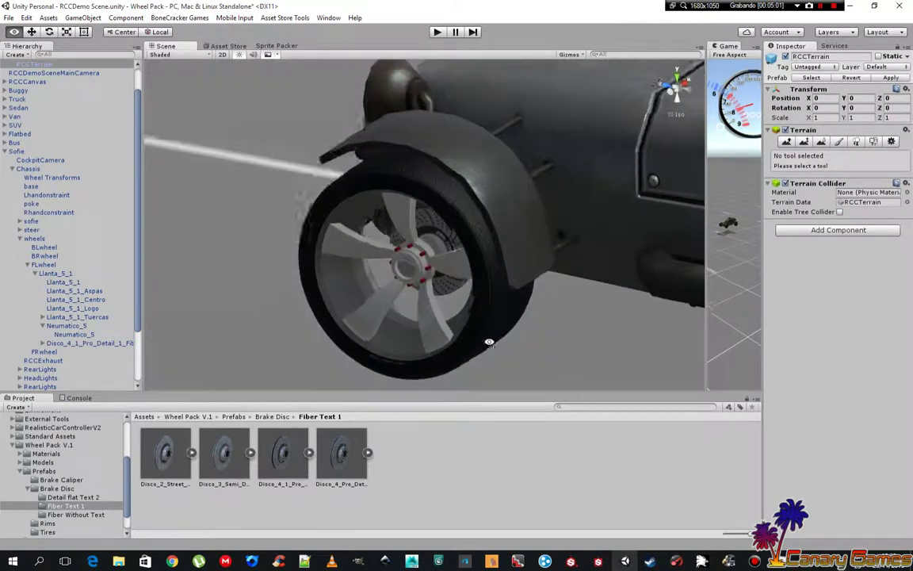
mouse_move(601, 335)
alt+mouse_down()
mouse_move(776, 312)
mouse_move(663, 358)
alt+mouse_up()
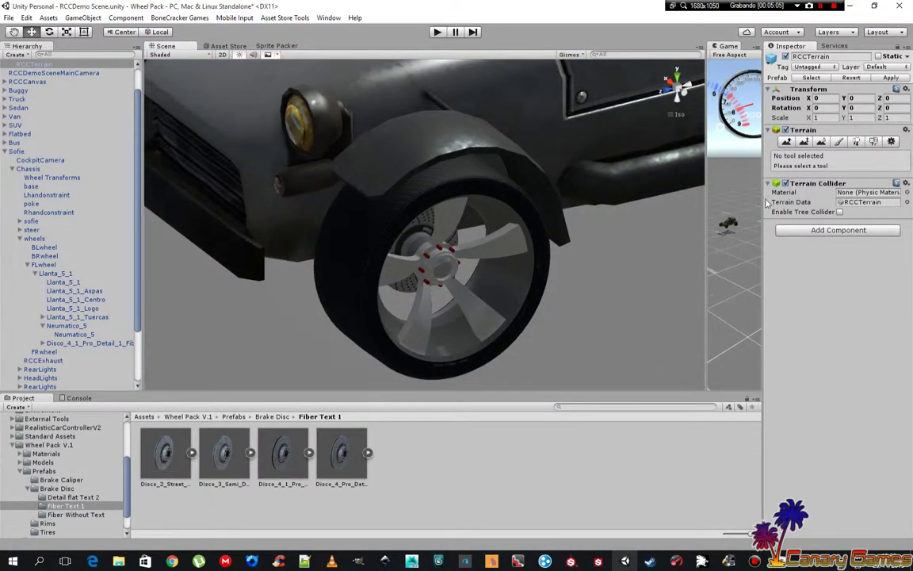
click(74, 335)
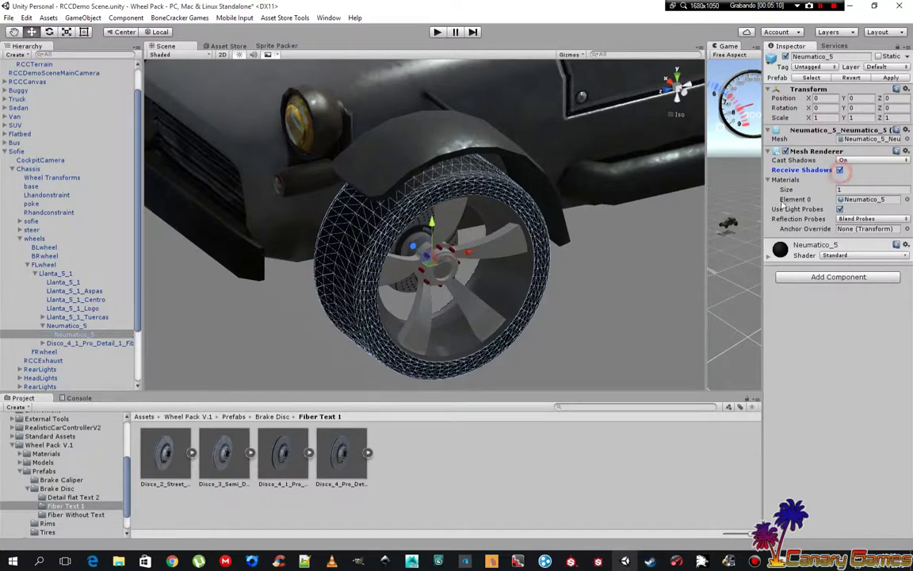
click(597, 307)
alt+drag(596, 308, 566, 297)
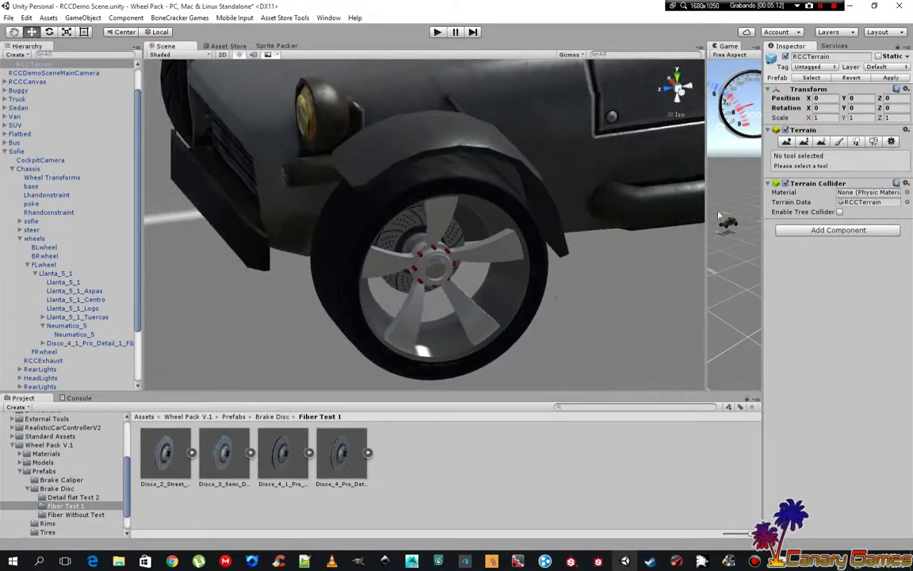
- Set the tire's Cast Shadows to Off and view the wheel without its shadow
click(67, 334)
click(864, 160)
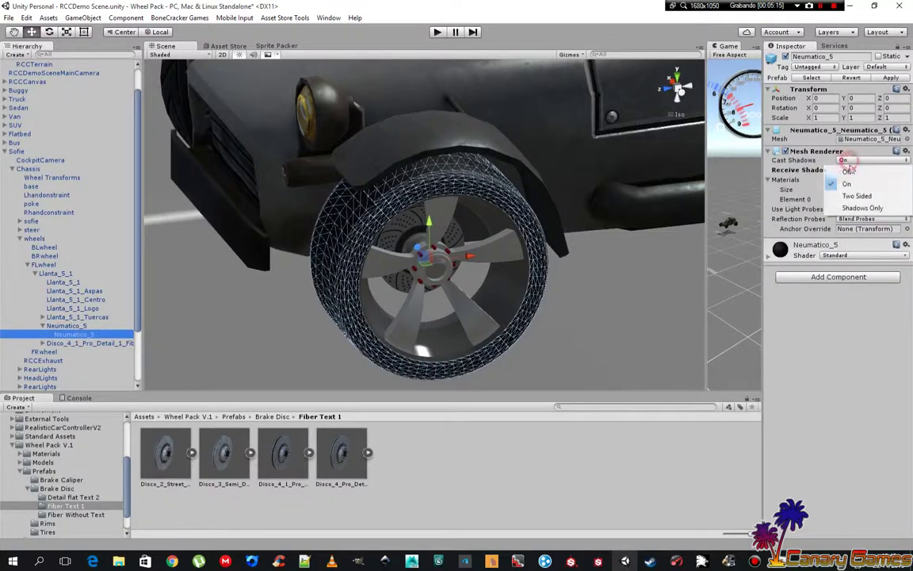
click(808, 183)
click(649, 304)
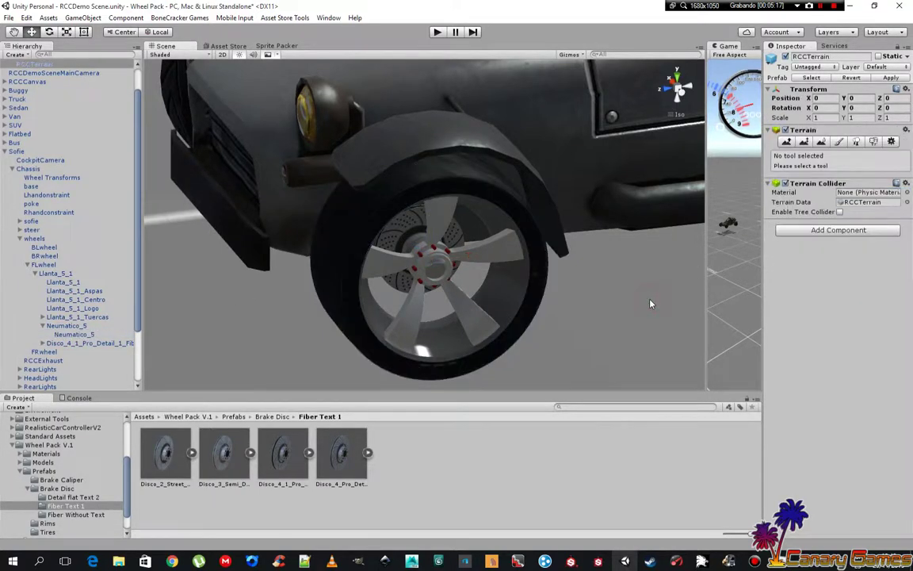
alt+drag(622, 280, 593, 279)
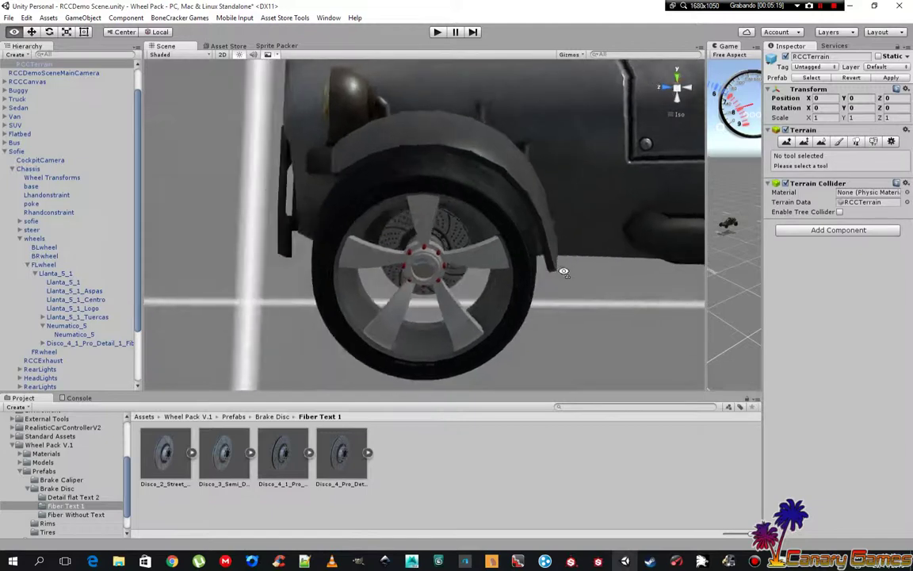
- Switch the tire's Cast Shadows back On
click(70, 335)
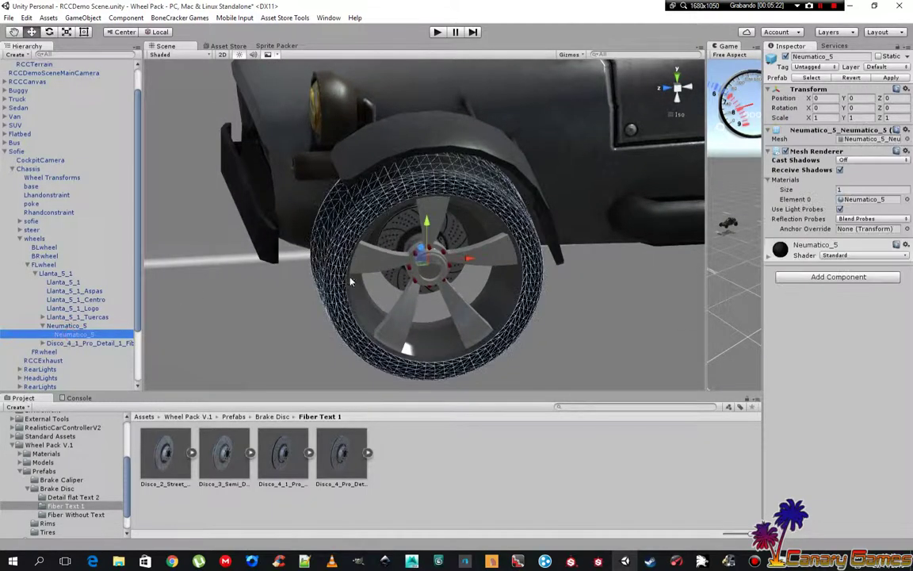
click(870, 161)
click(856, 181)
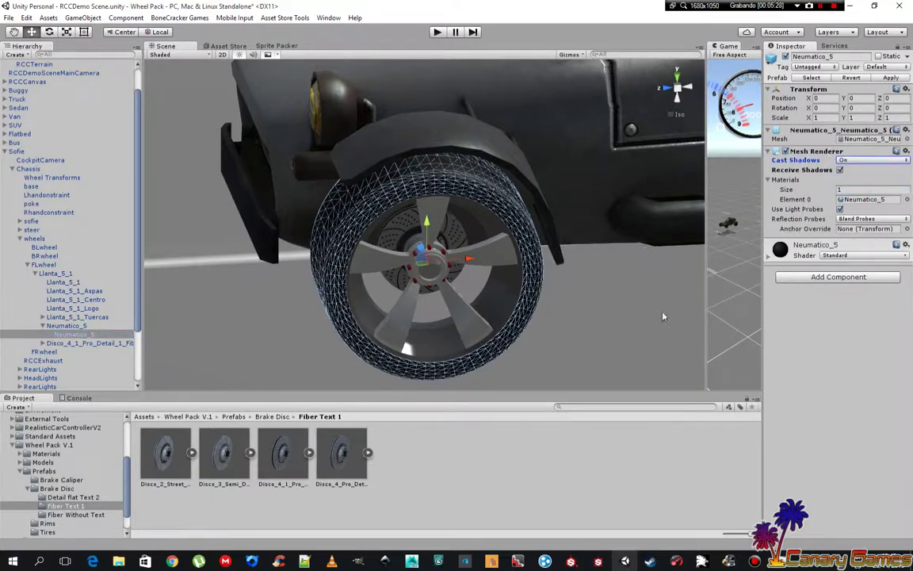
click(607, 326)
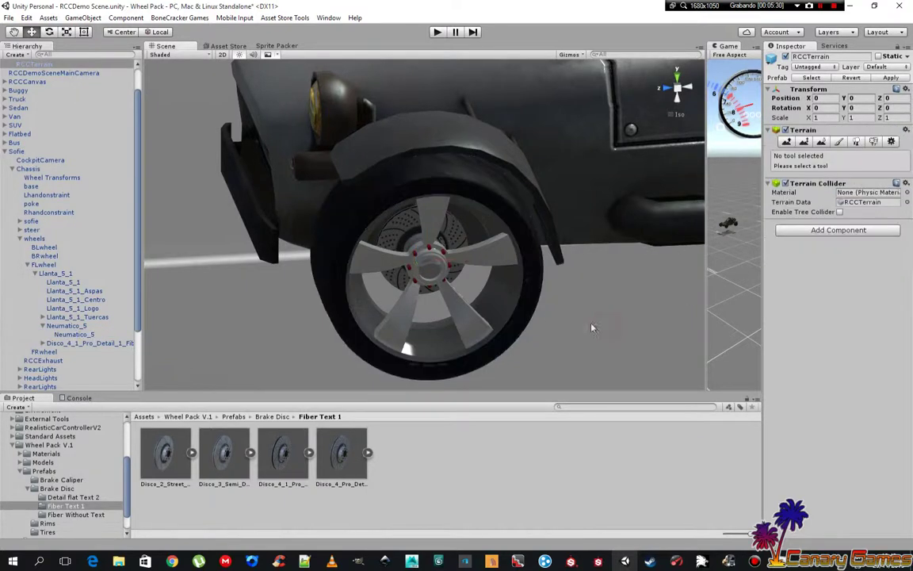
mouse_move(607, 325)
alt+mouse_down()
mouse_move(635, 269)
mouse_move(612, 292)
alt+mouse_up()
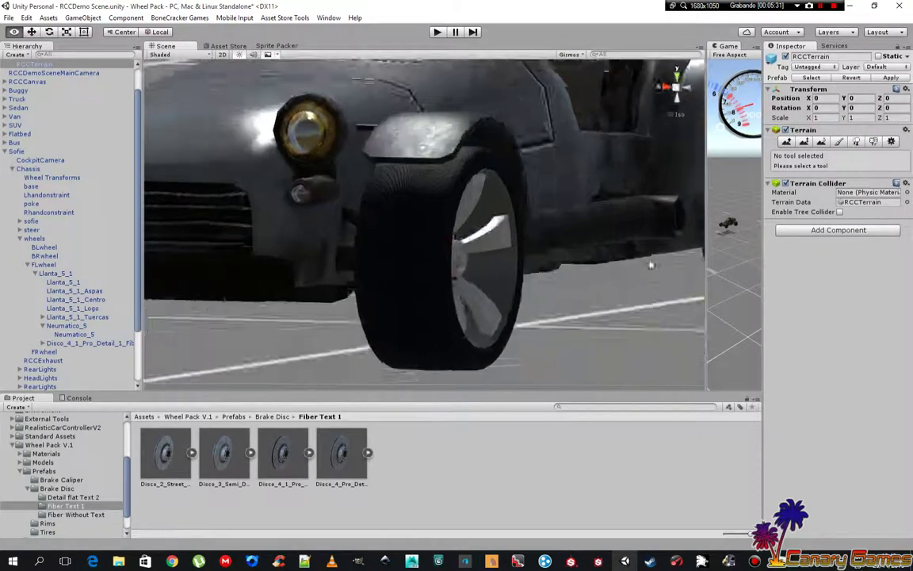
- Inspect the FLwheel wheel collider around the rebuilt wheel, then start Play mode
scroll(612, 292, down, 3)
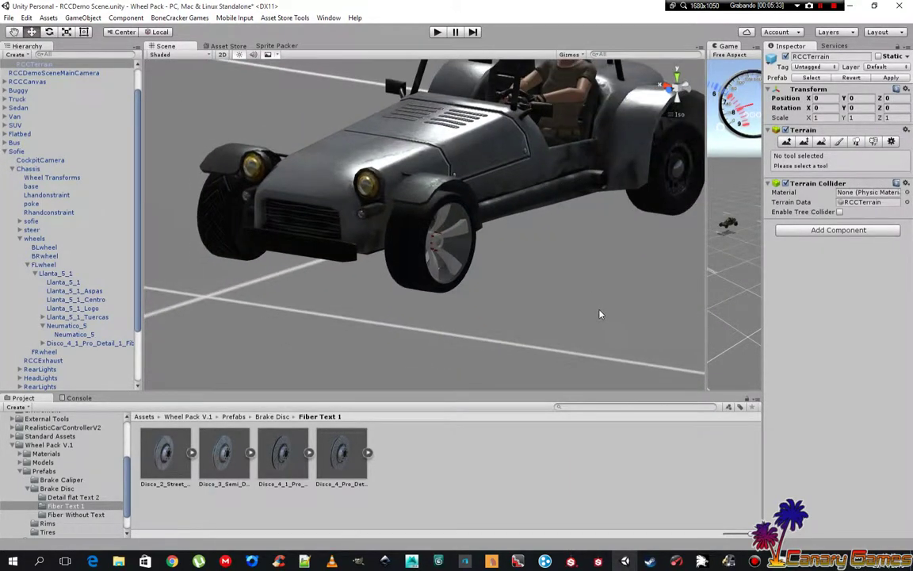
mouse_move(600, 313)
alt+mouse_down()
mouse_move(434, 295)
mouse_move(526, 133)
alt+mouse_up()
scroll(434, 294, up, 3)
alt+drag(675, 87, 616, 80)
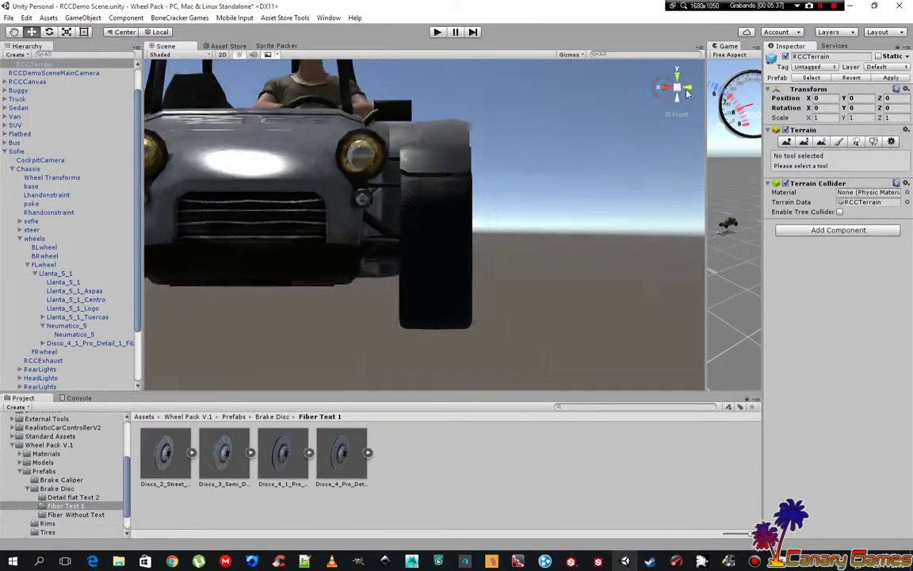
scroll(76, 359, down, 3)
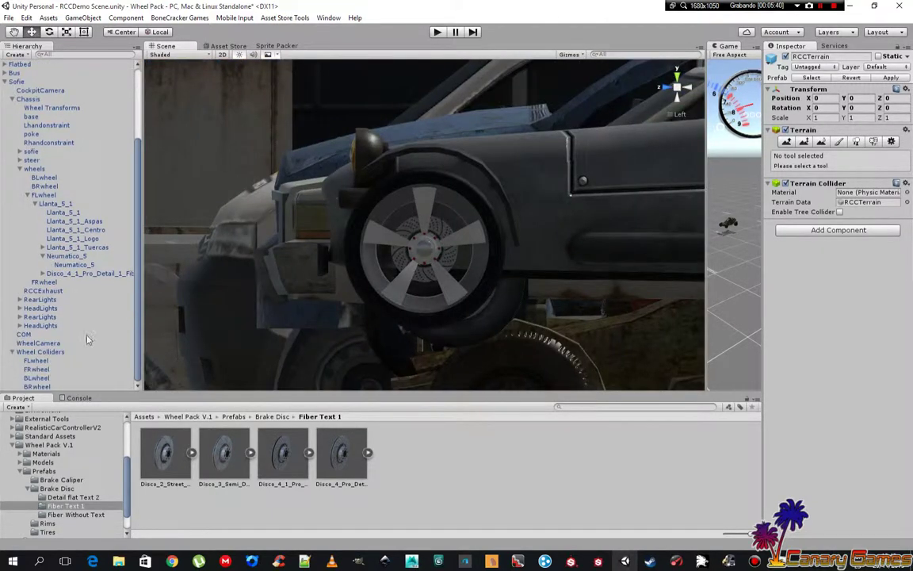
click(45, 361)
scroll(325, 339, up, 5)
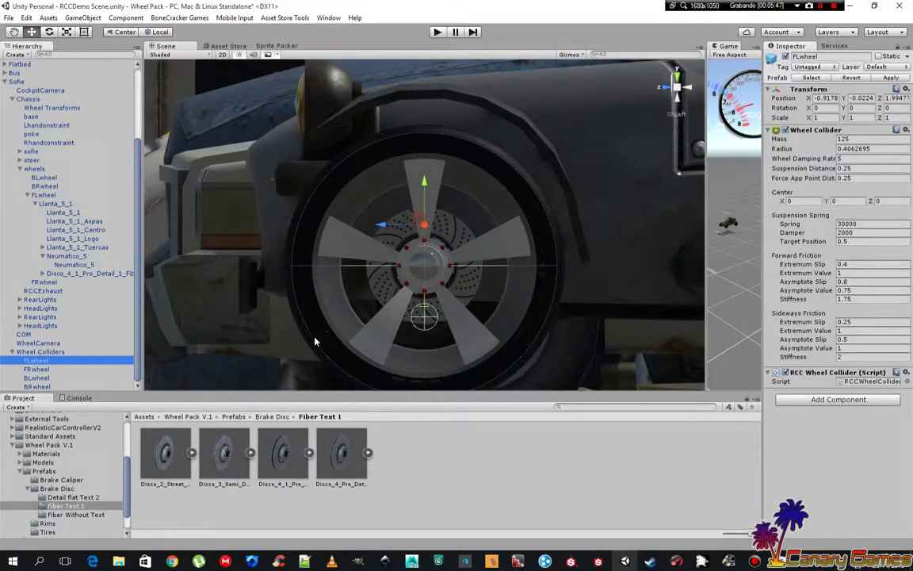
mouse_move(315, 342)
alt+mouse_down()
mouse_move(604, 338)
mouse_move(596, 333)
alt+mouse_up()
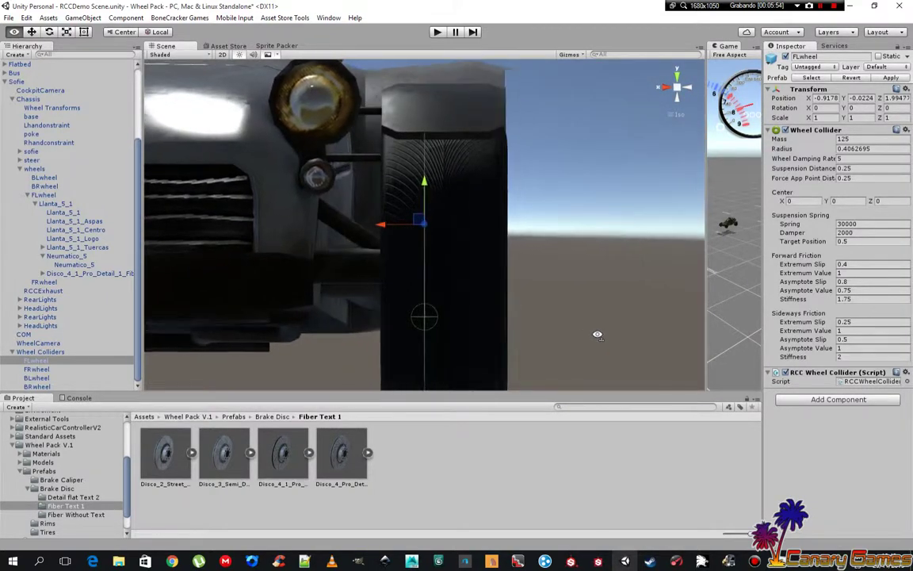
click(437, 33)
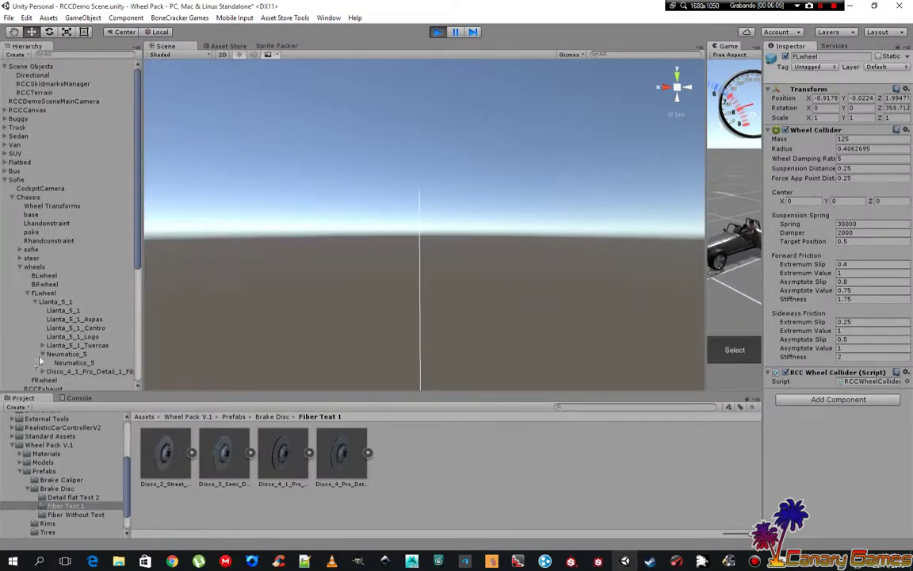
- Frame the Neumatico_5 tire and restart Play mode
double_click(71, 363)
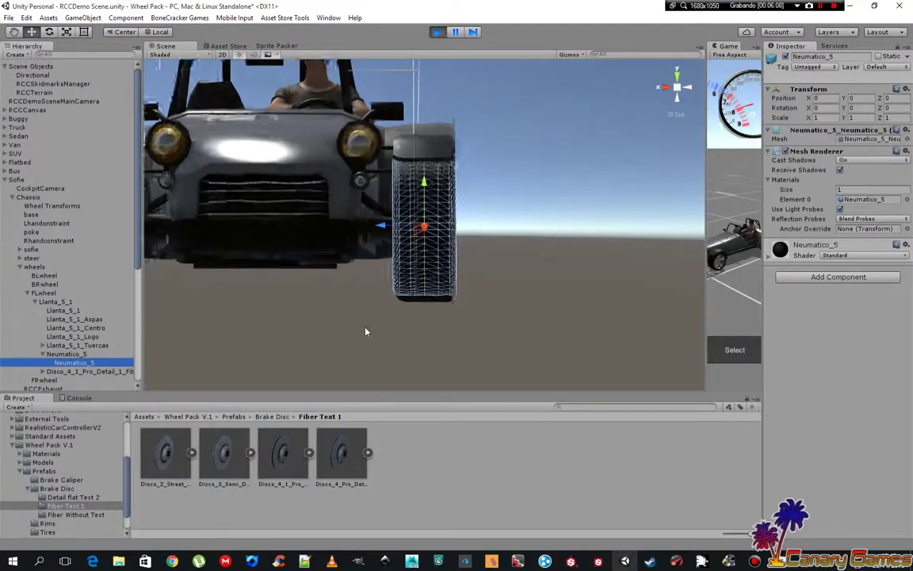
click(437, 32)
click(437, 32)
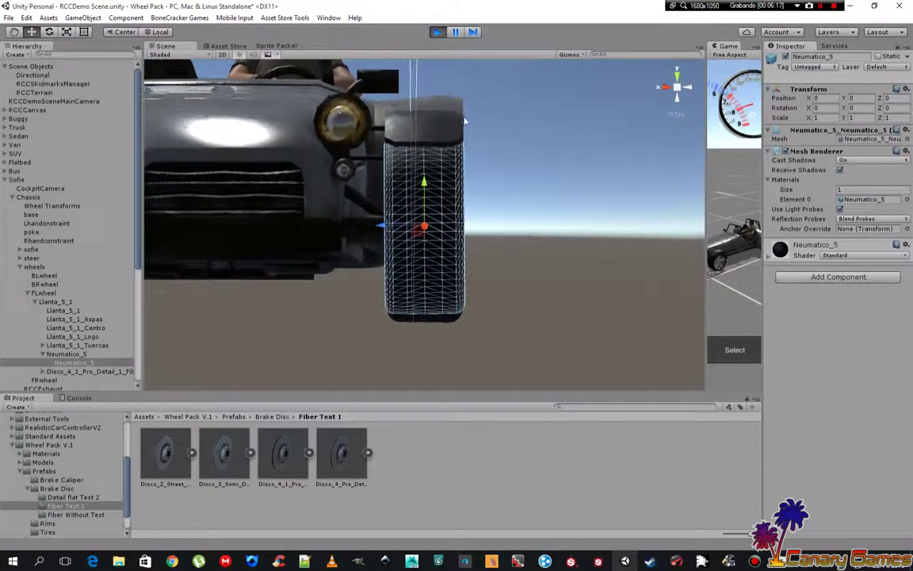
- Orbit around the driving car and switch the game camera to a close view
mouse_move(465, 120)
alt+mouse_down()
mouse_move(430, 210)
mouse_move(312, 224)
mouse_move(262, 208)
alt+mouse_up()
click(281, 270)
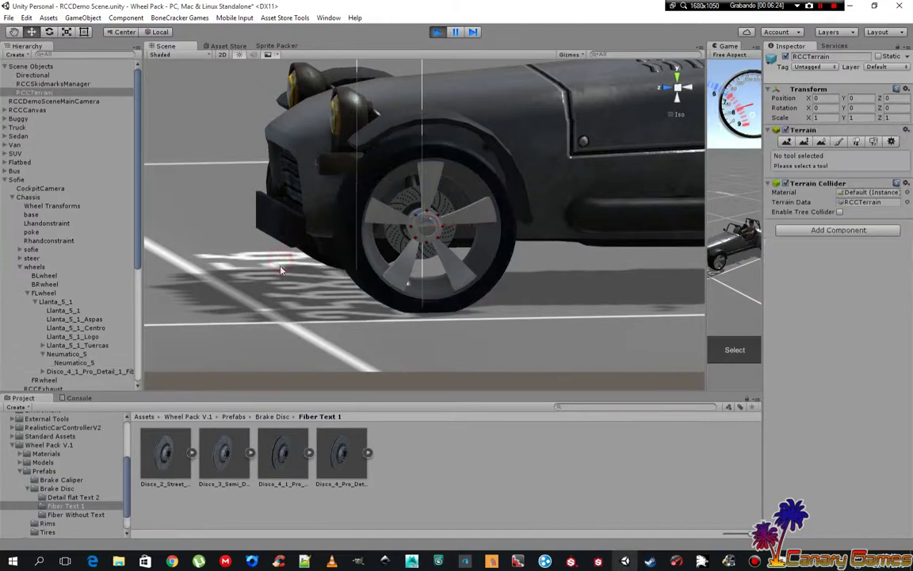
mouse_move(325, 208)
alt+mouse_down()
mouse_move(225, 309)
mouse_move(555, 235)
mouse_move(314, 258)
alt+mouse_up()
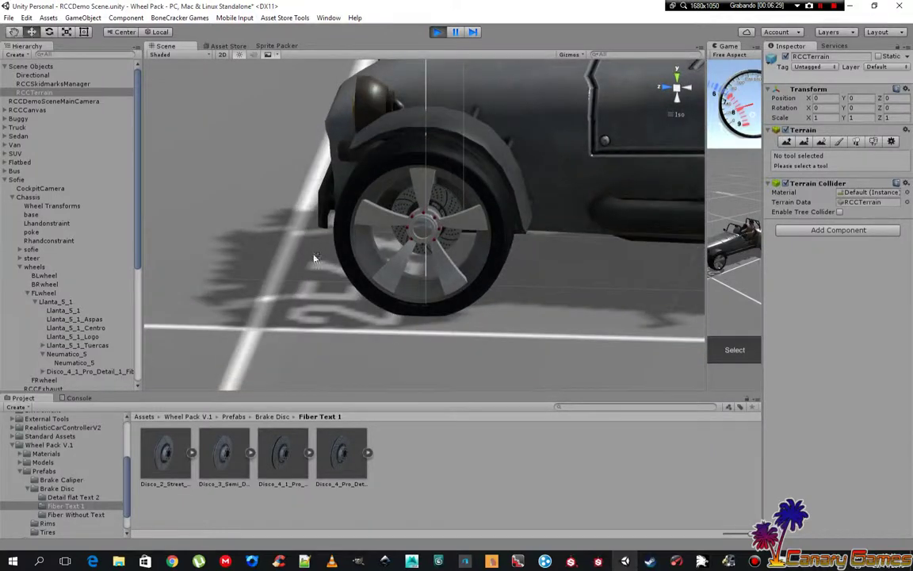
click(741, 350)
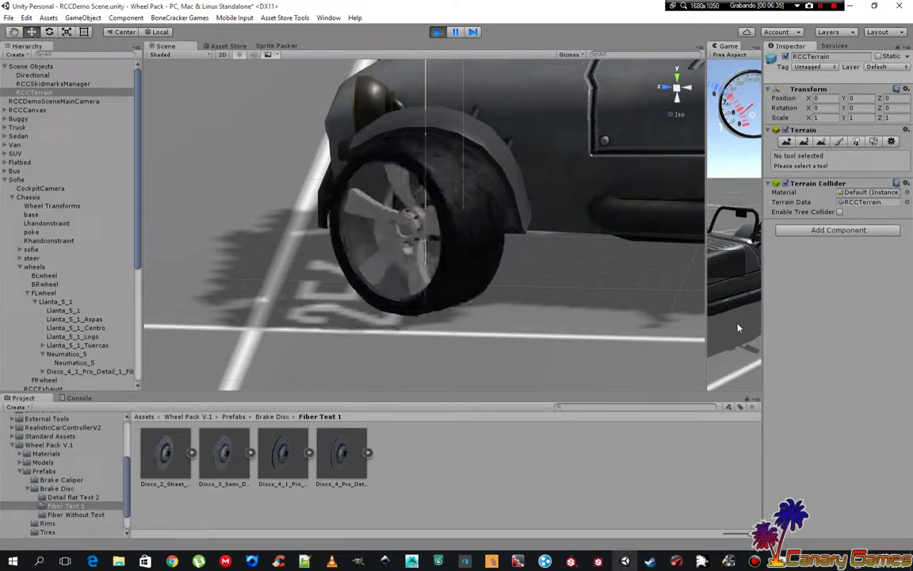
mouse_move(547, 315)
alt+mouse_down()
mouse_move(554, 301)
mouse_move(560, 316)
alt+mouse_up()
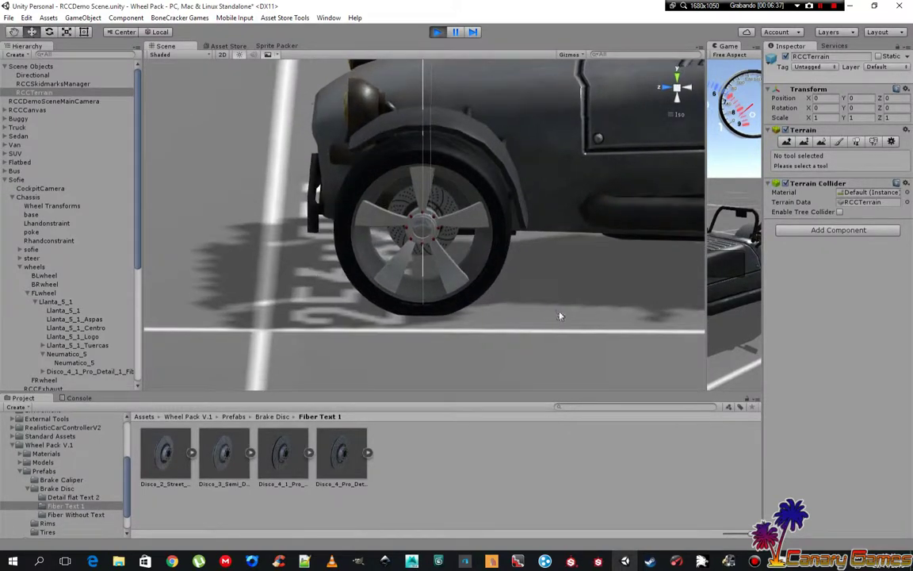
scroll(105, 348, down, 1)
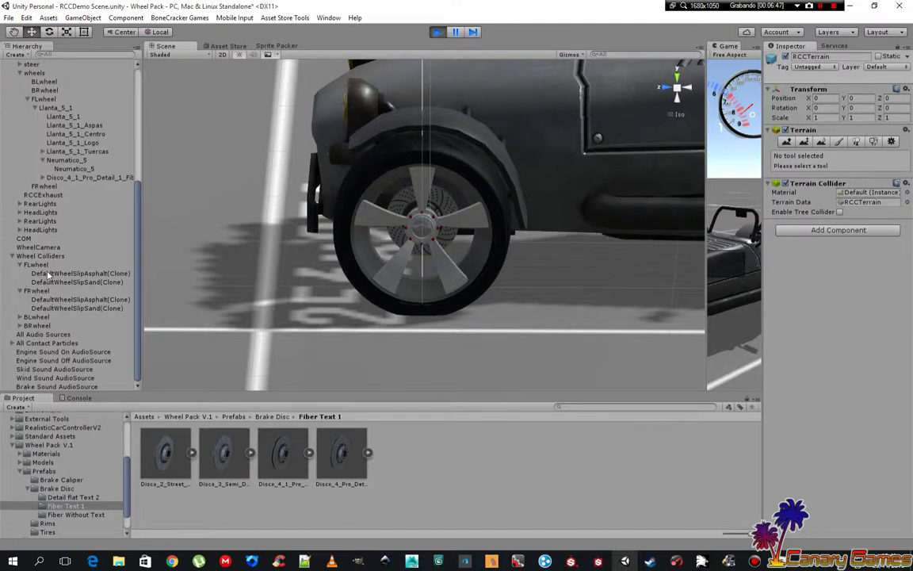
- Inspect FLwheel's asphalt and sand slip effects, stop Play mode, and frame FLwheel
click(57, 272)
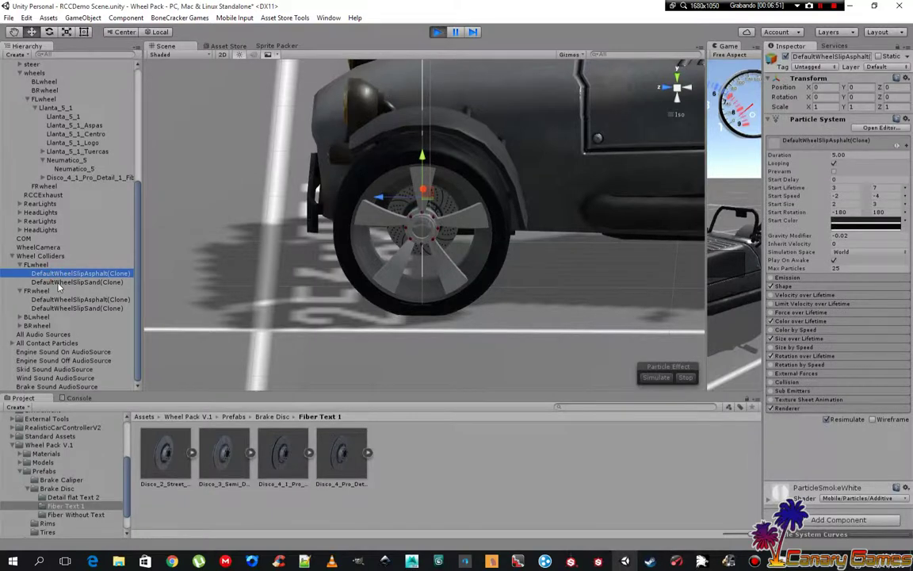
click(58, 282)
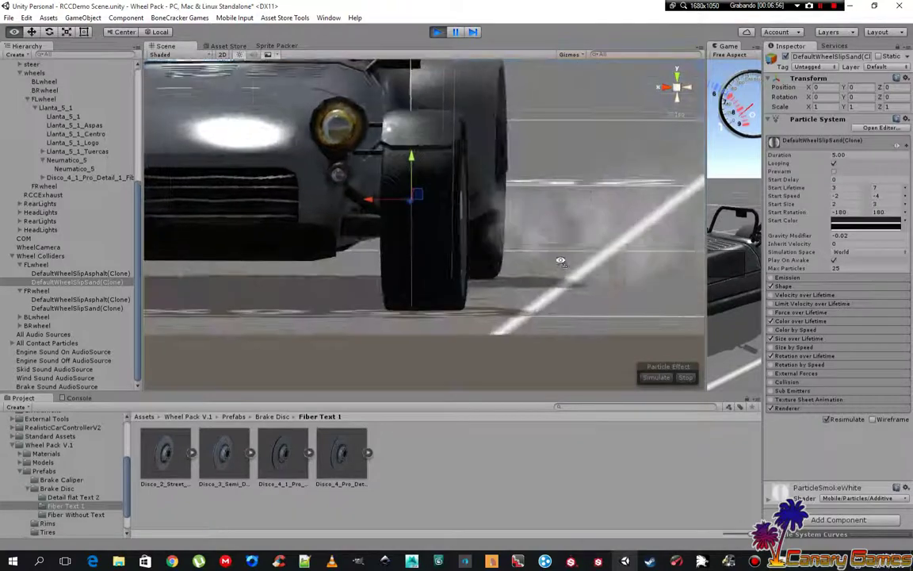
mouse_move(534, 258)
alt+mouse_down()
mouse_move(358, 264)
mouse_move(292, 247)
alt+mouse_up()
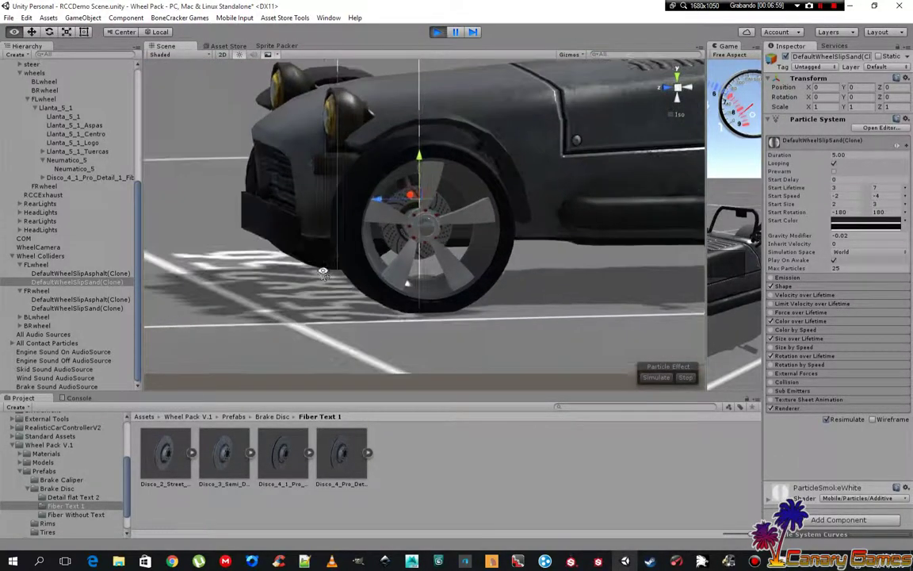
click(436, 33)
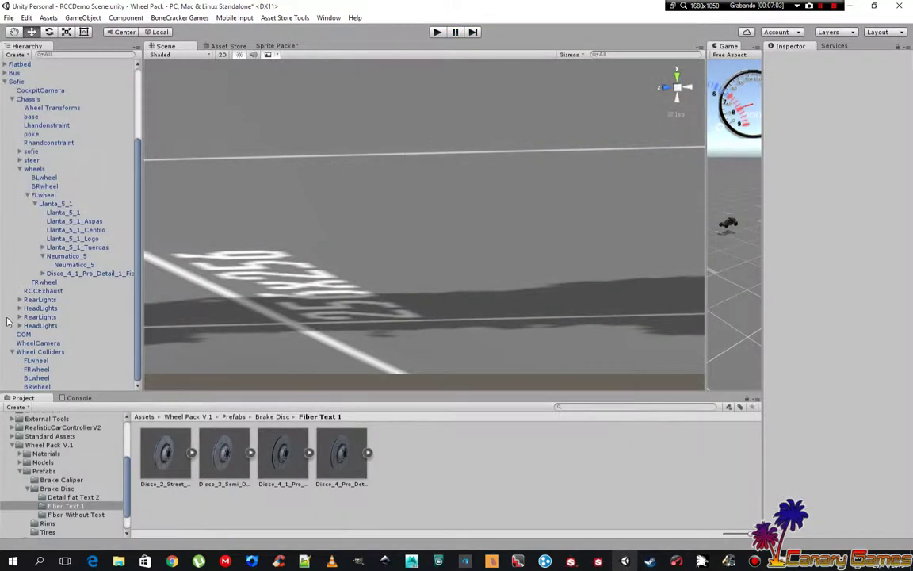
double_click(45, 363)
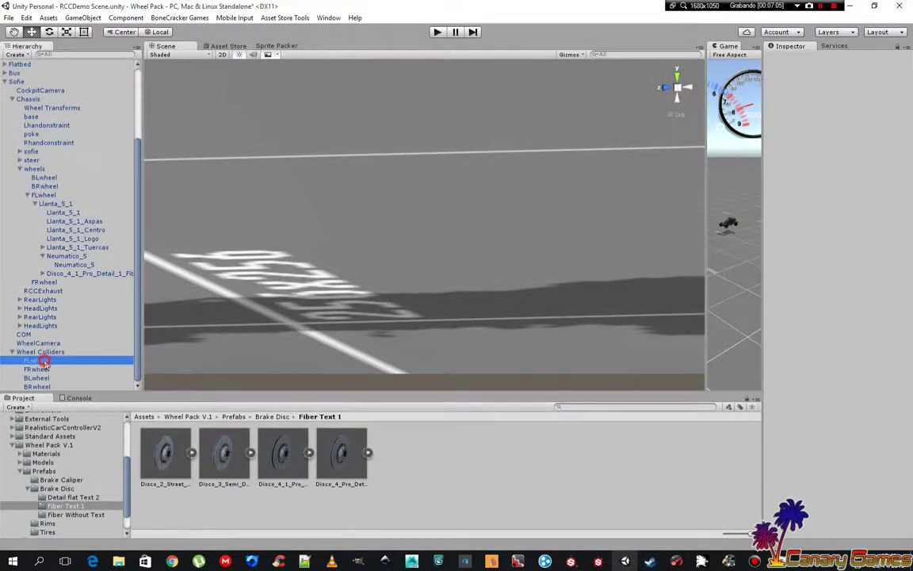
scroll(347, 286, up, 3)
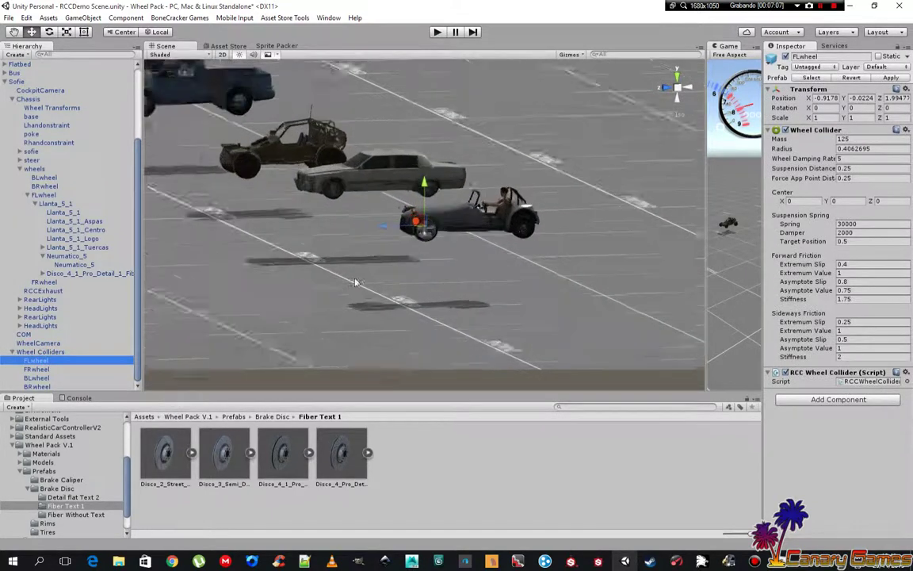
scroll(345, 286, up, 2)
scroll(342, 288, up, 3)
scroll(336, 290, up, 5)
scroll(336, 291, up, 3)
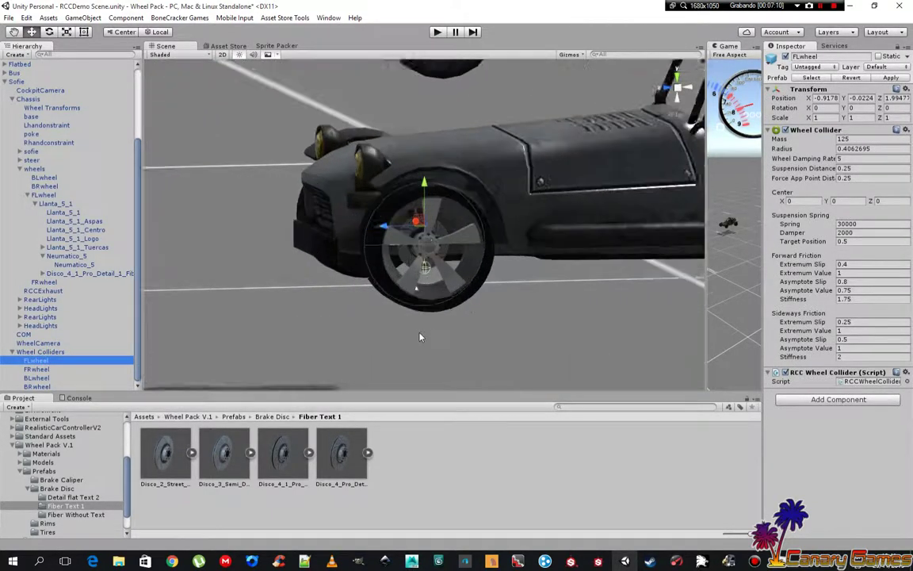
mouse_move(418, 332)
alt+mouse_down()
mouse_move(420, 290)
mouse_move(432, 284)
alt+mouse_up()
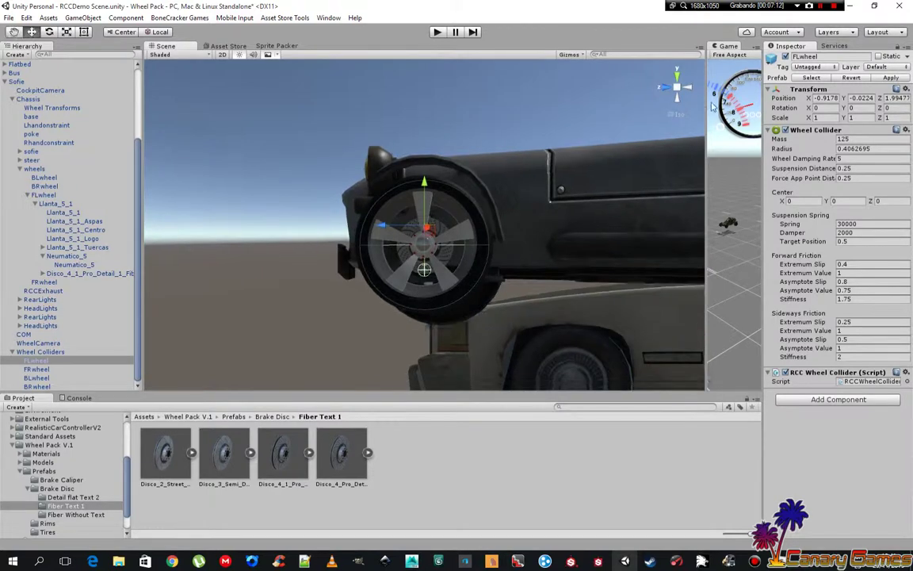
click(670, 92)
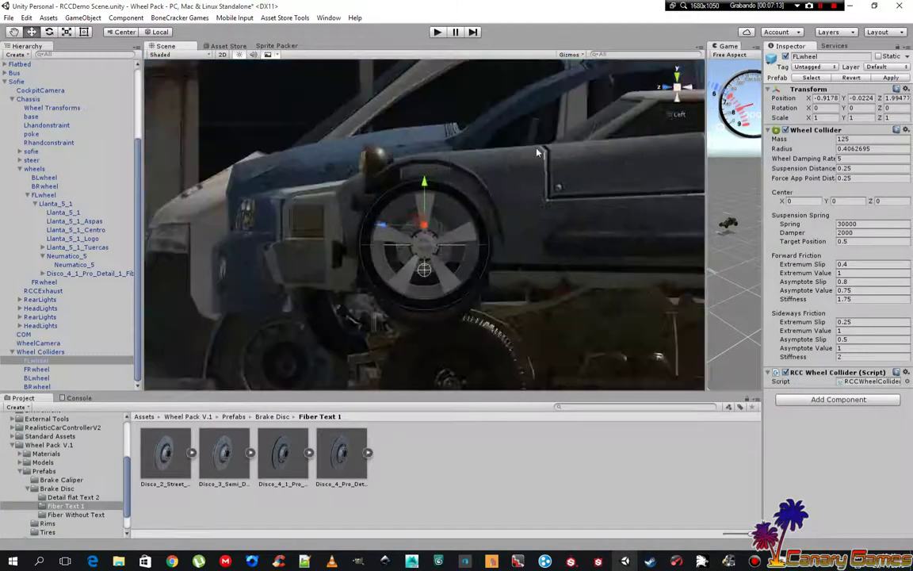
scroll(432, 215, up, 1)
scroll(432, 214, up, 1)
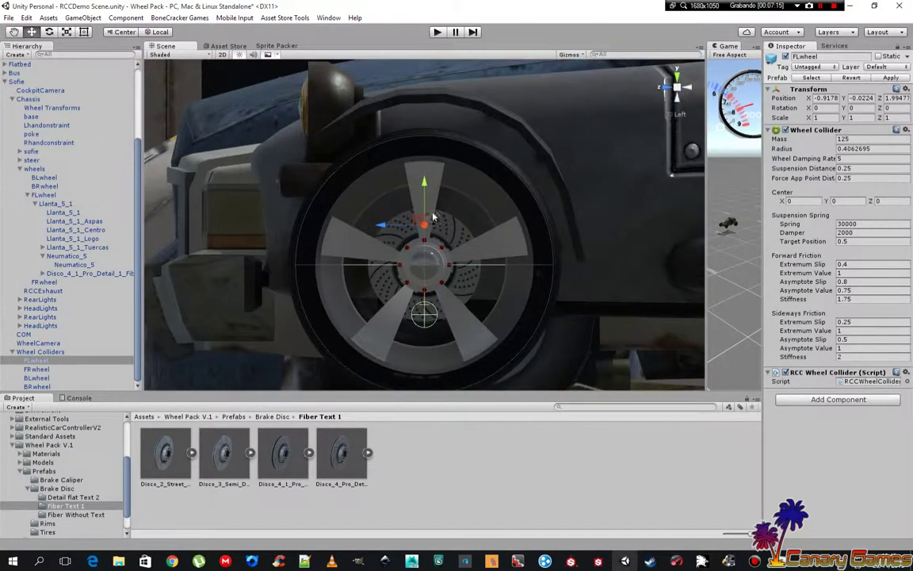
scroll(432, 212, up, 1)
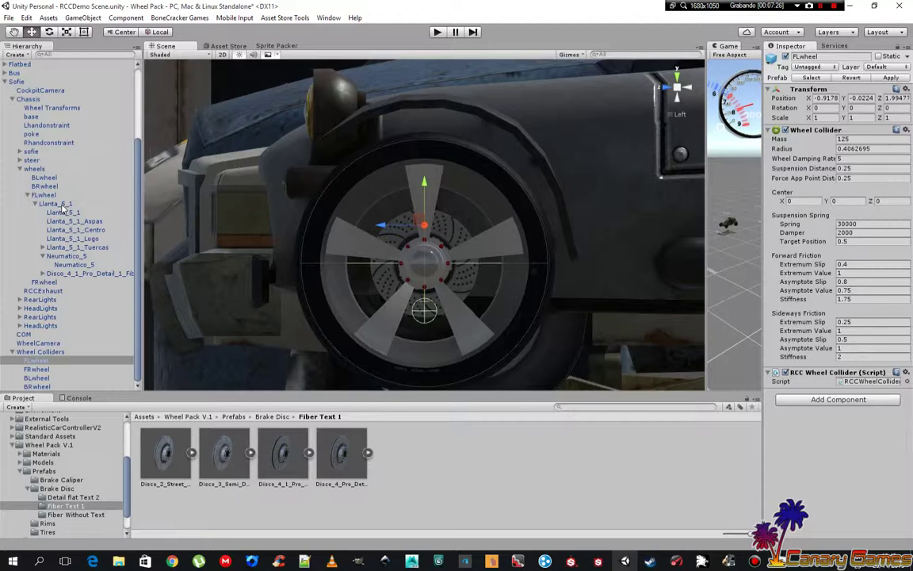
alt+drag(387, 243, 405, 255)
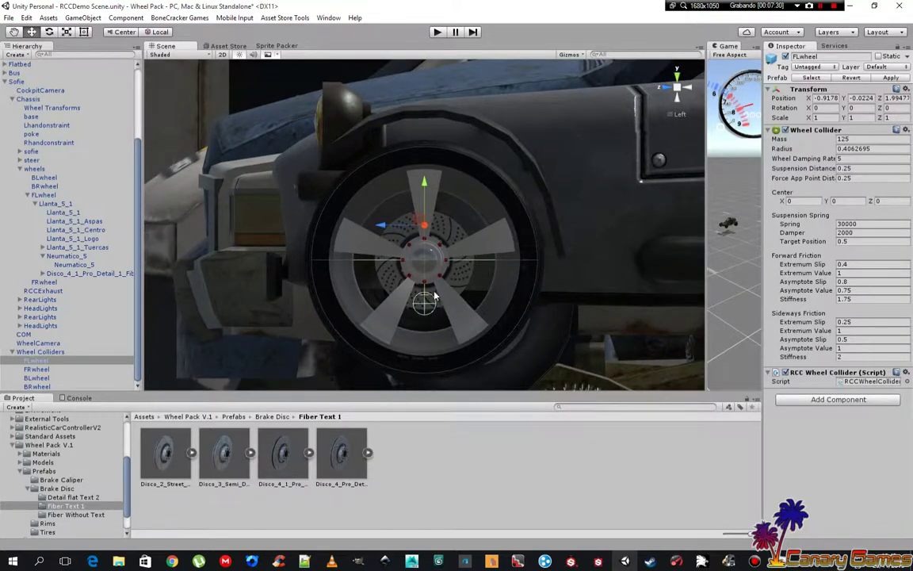
alt+drag(434, 295, 396, 254)
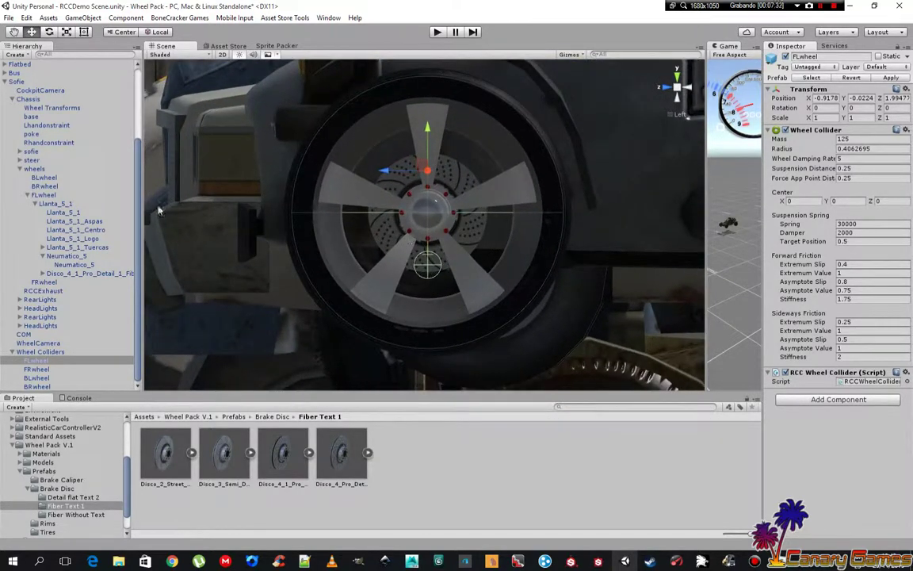
- Set the Llanta_5_1 rim's X and Y scale to 0.21, then select the FLwheel collider
click(60, 204)
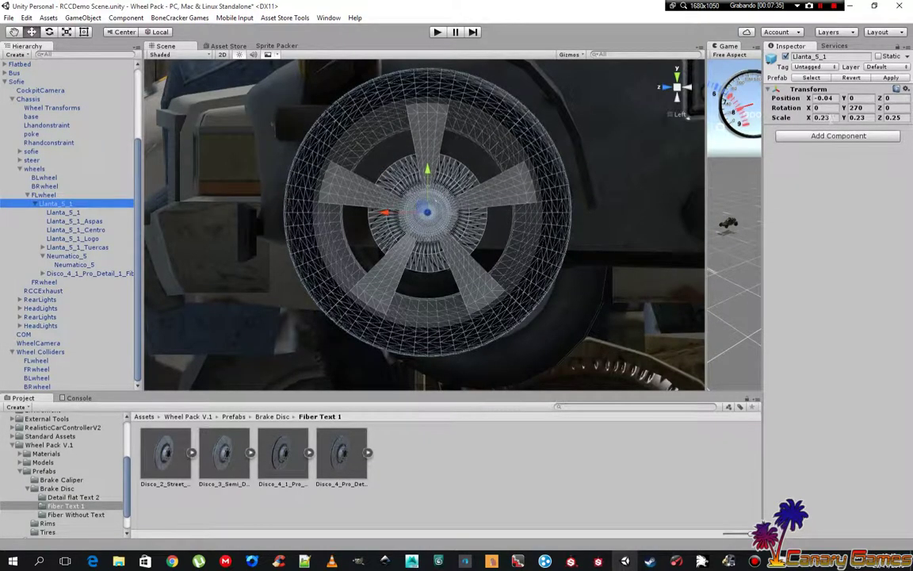
click(821, 117)
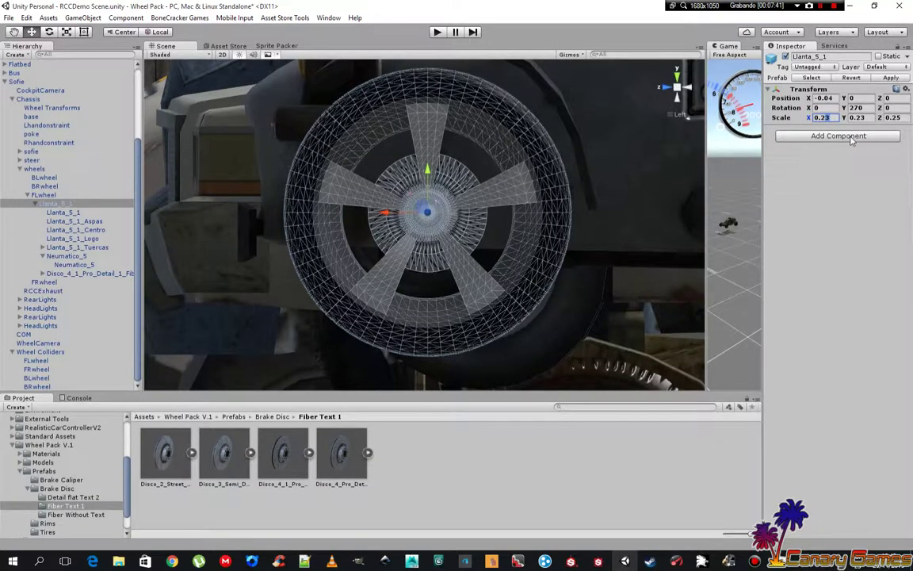
text(0.21)
click(858, 117)
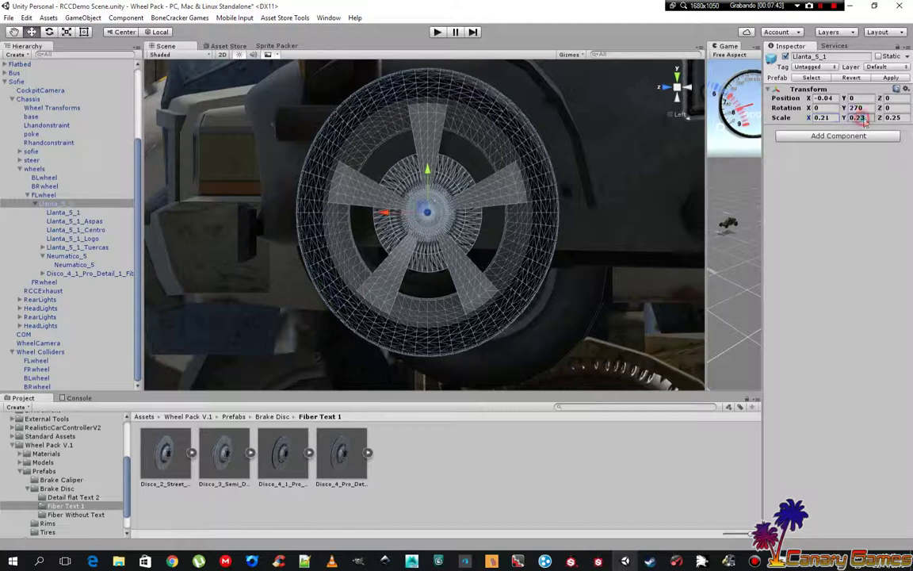
text(0.21)
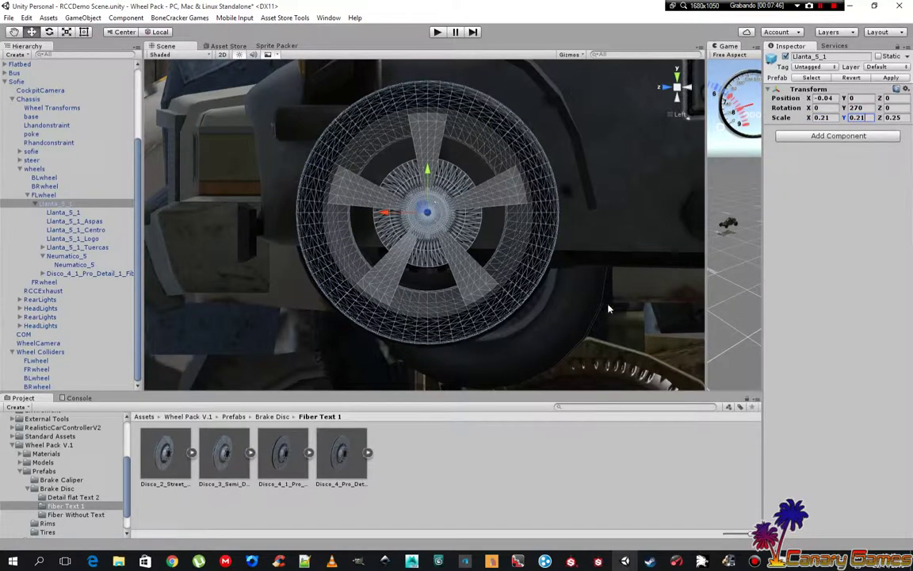
click(37, 360)
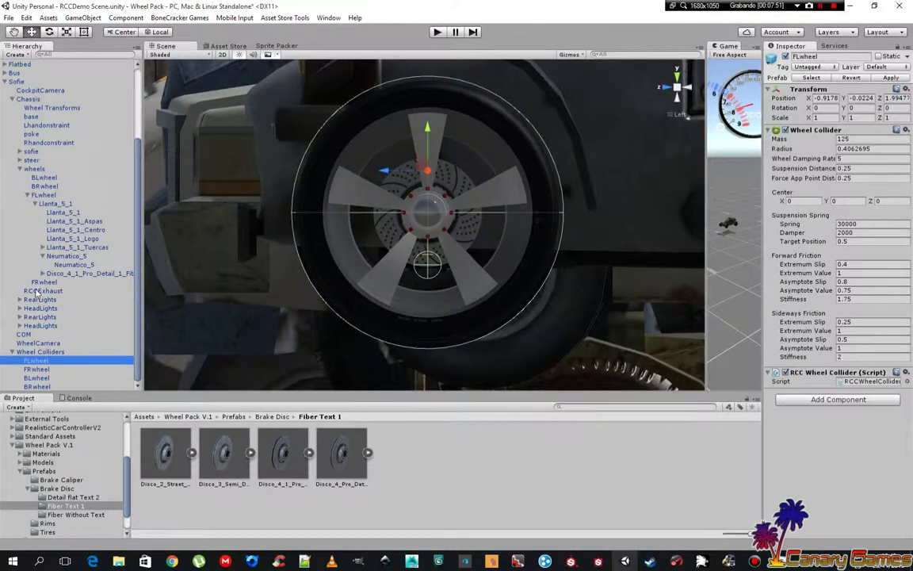
- Start Play mode and frame the front-left wheel in the Scene view
click(436, 36)
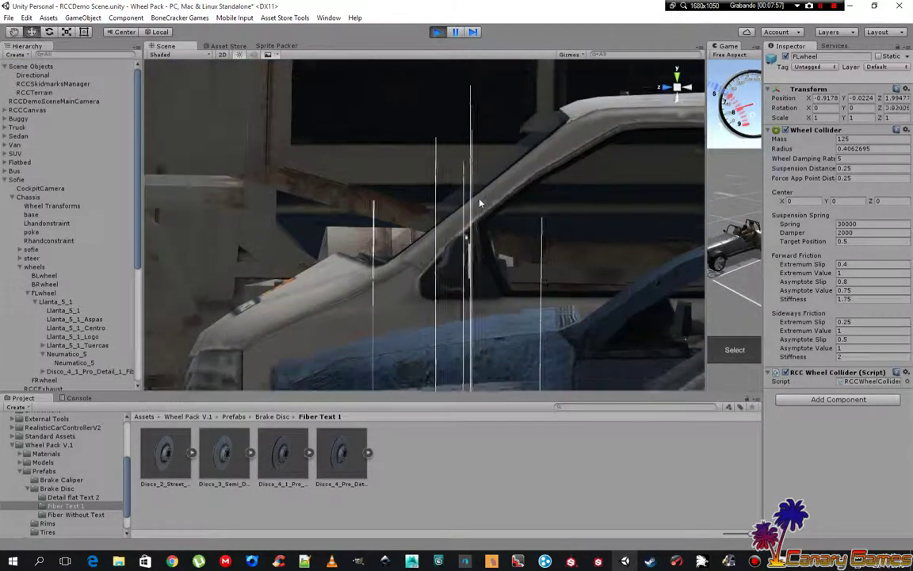
key(f)
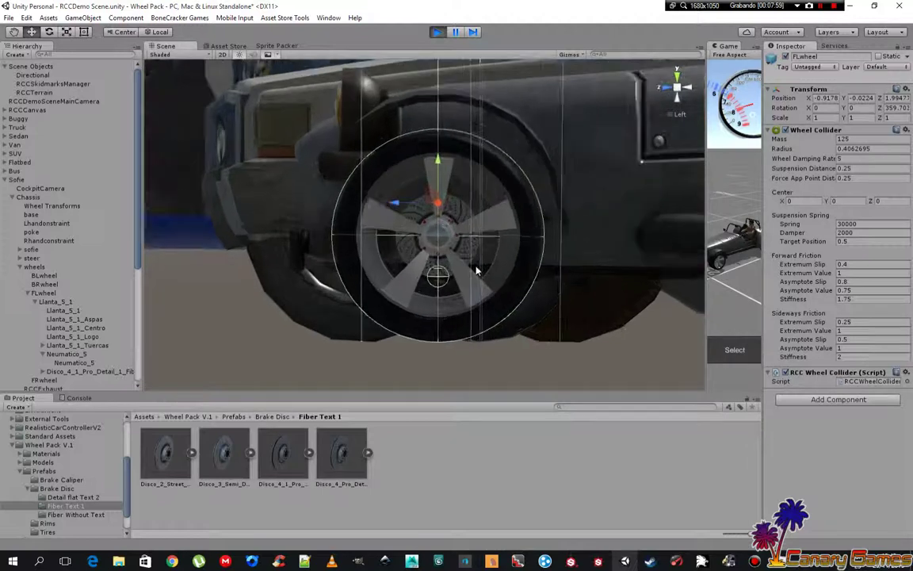
mouse_move(489, 165)
alt+mouse_down()
mouse_move(309, 152)
mouse_move(296, 160)
mouse_move(754, 160)
mouse_move(600, 147)
alt+mouse_up()
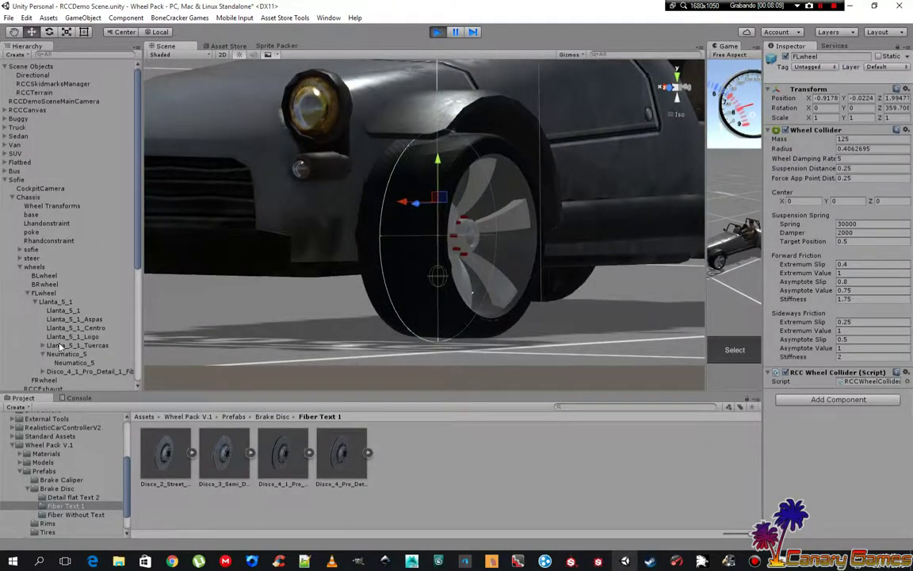
- Set the Llanta_5_1 rim's X and Y scale to 0.22 and check its fit
click(58, 303)
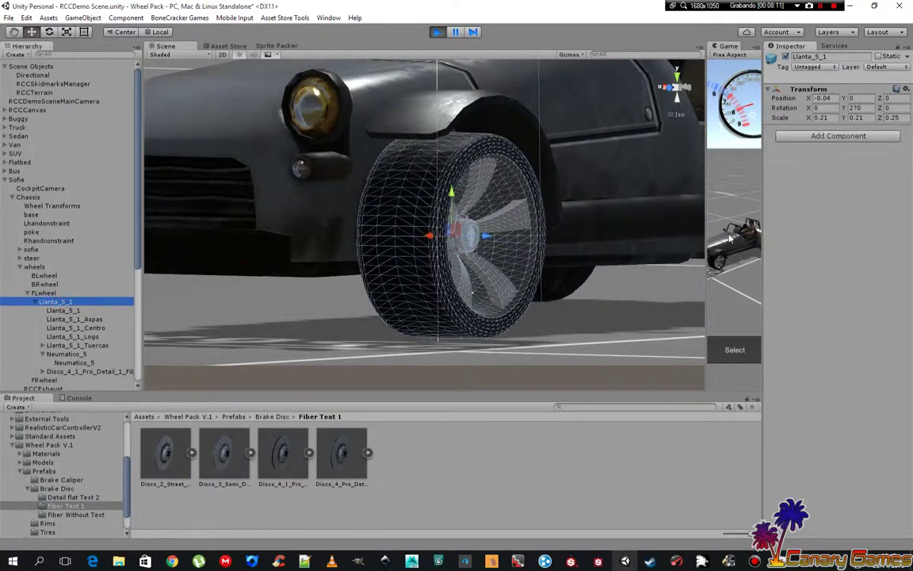
click(823, 117)
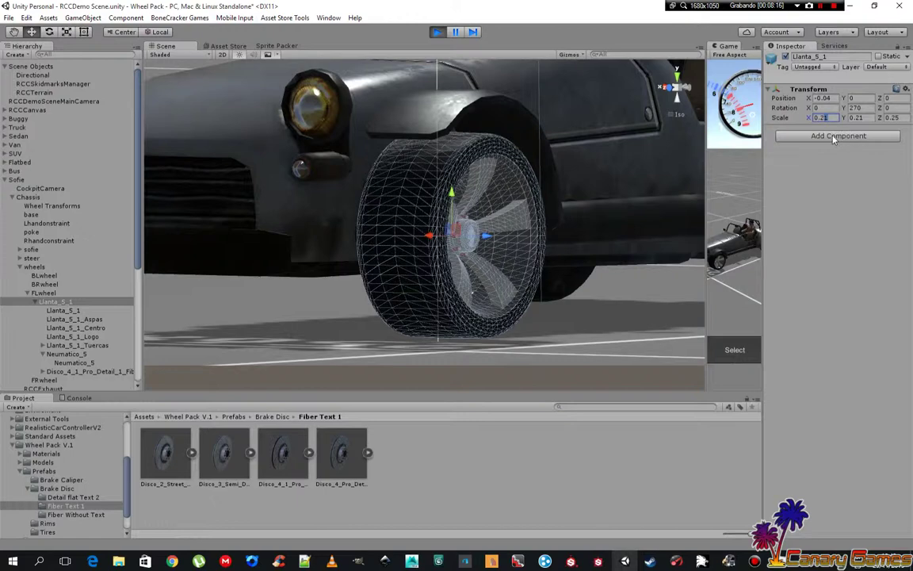
text(0.22)
click(865, 117)
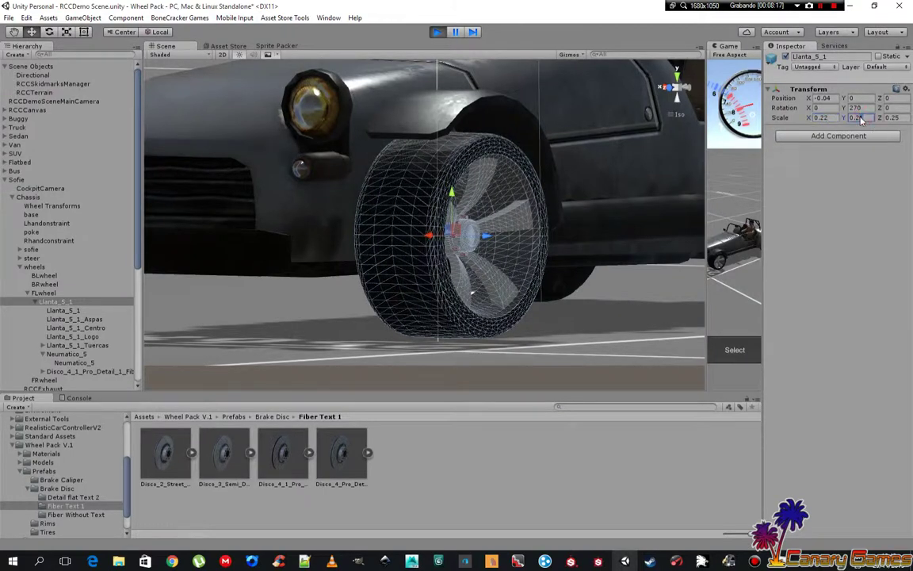
text(0.22)
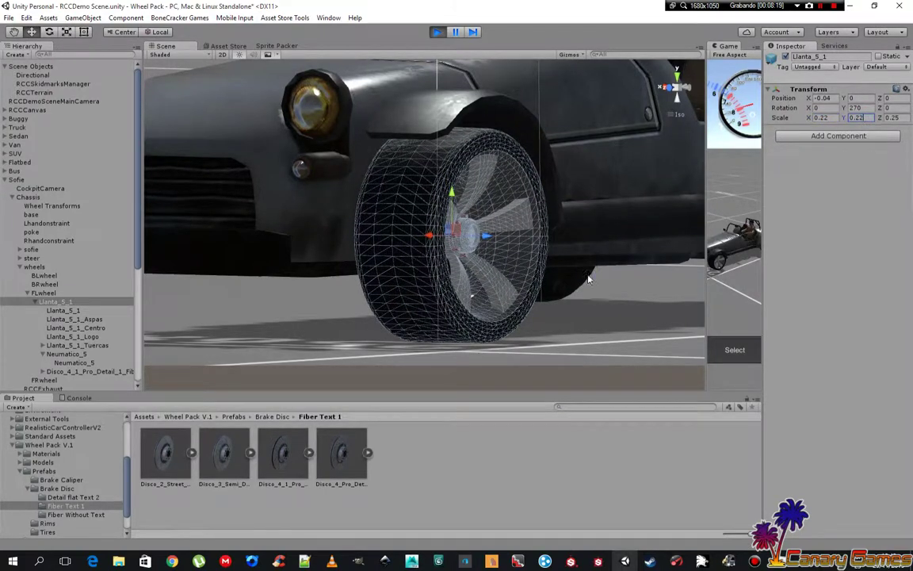
alt+drag(589, 279, 342, 286)
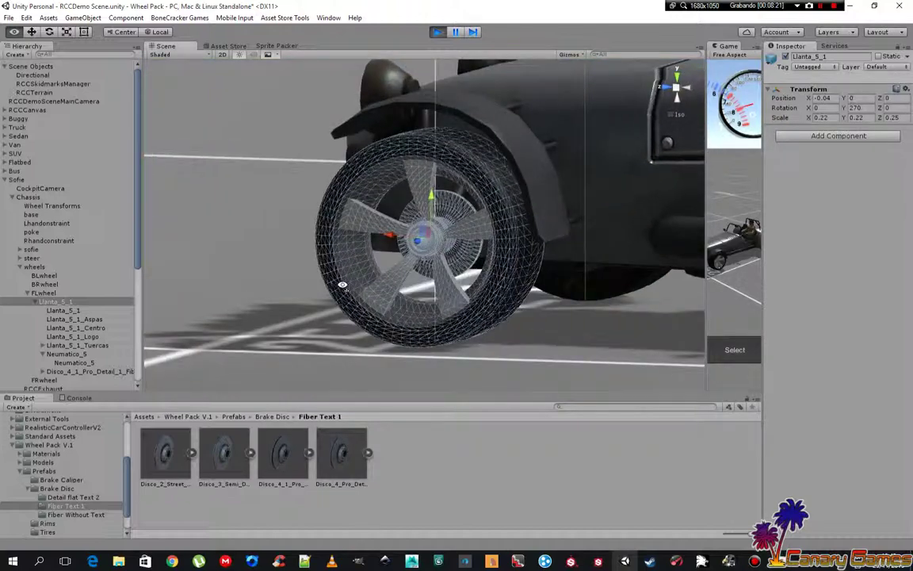
mouse_move(342, 285)
alt+mouse_down()
mouse_move(193, 290)
mouse_move(401, 305)
alt+mouse_up()
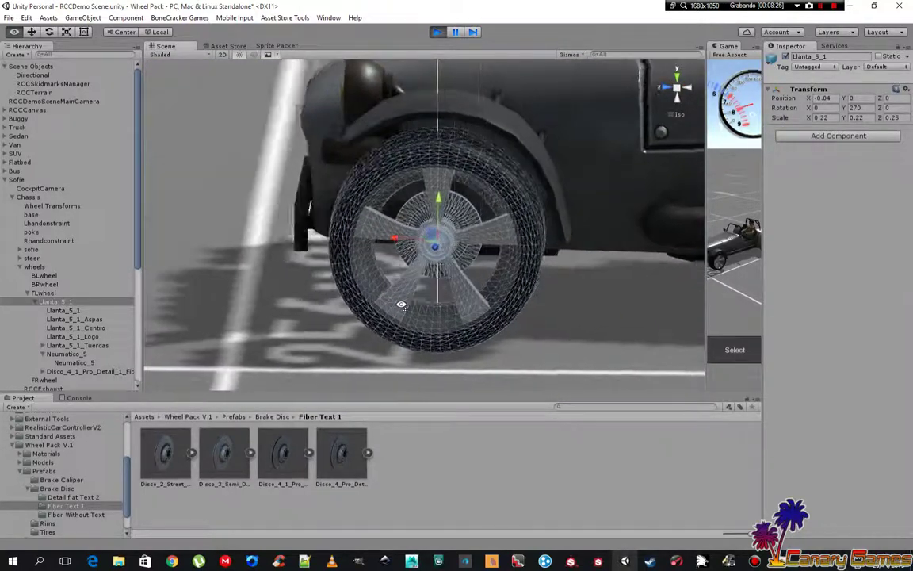
scroll(401, 304, down, 5)
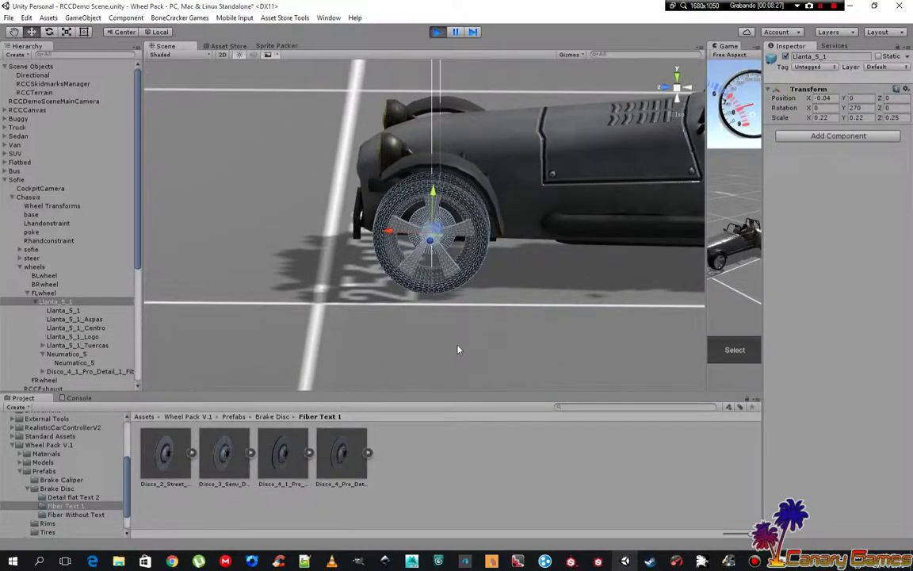
scroll(460, 342, up, 2)
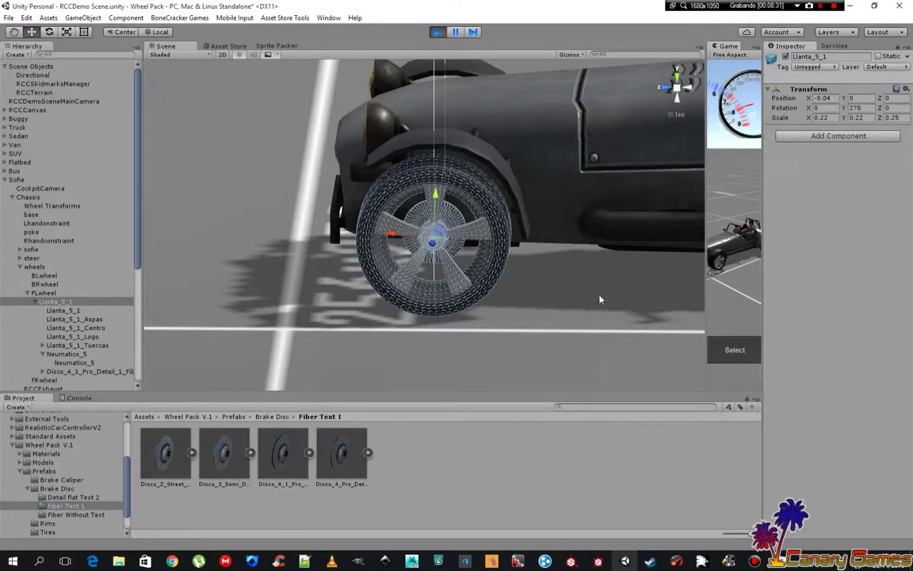
- Outside Play mode, give the Llanta_5_1 rim an X and Y scale of 0.22, then resume Play
click(438, 36)
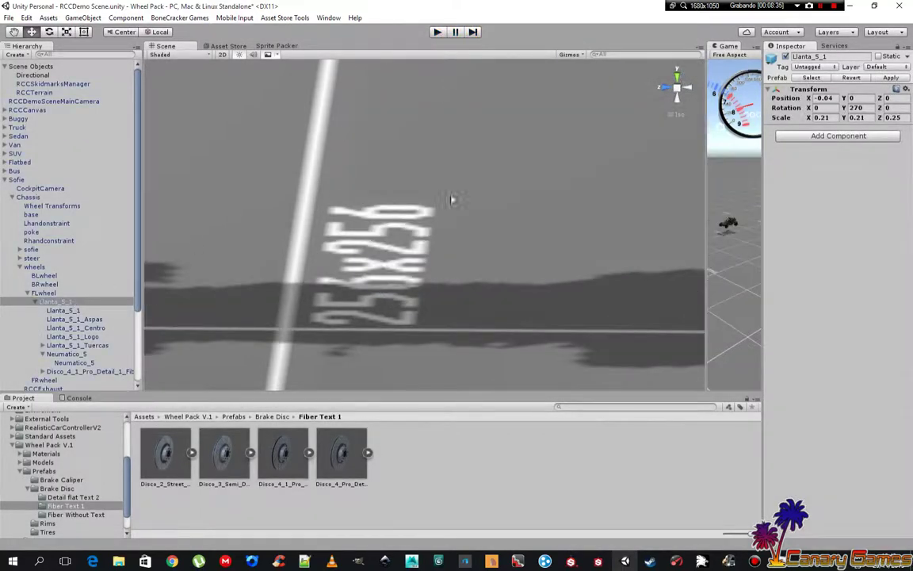
double_click(57, 303)
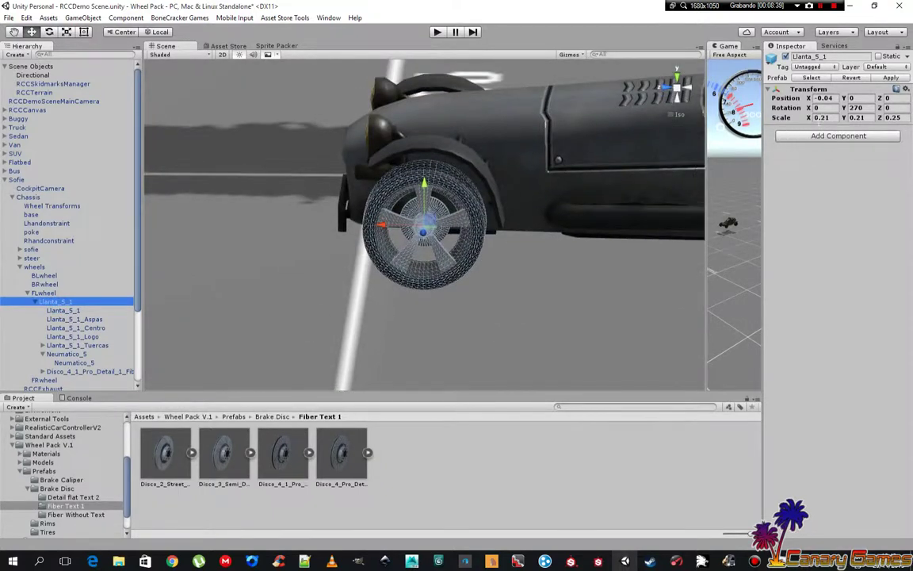
click(821, 117)
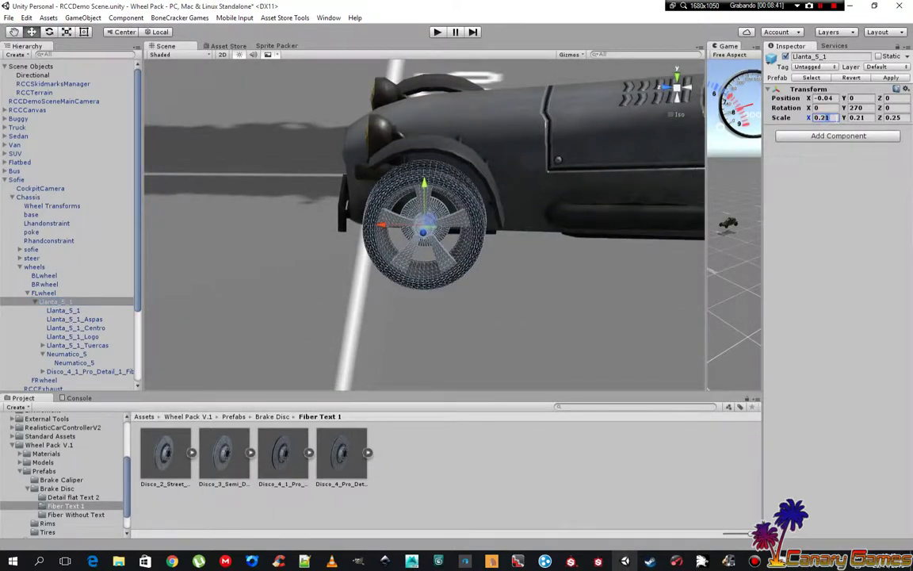
text(0.22)
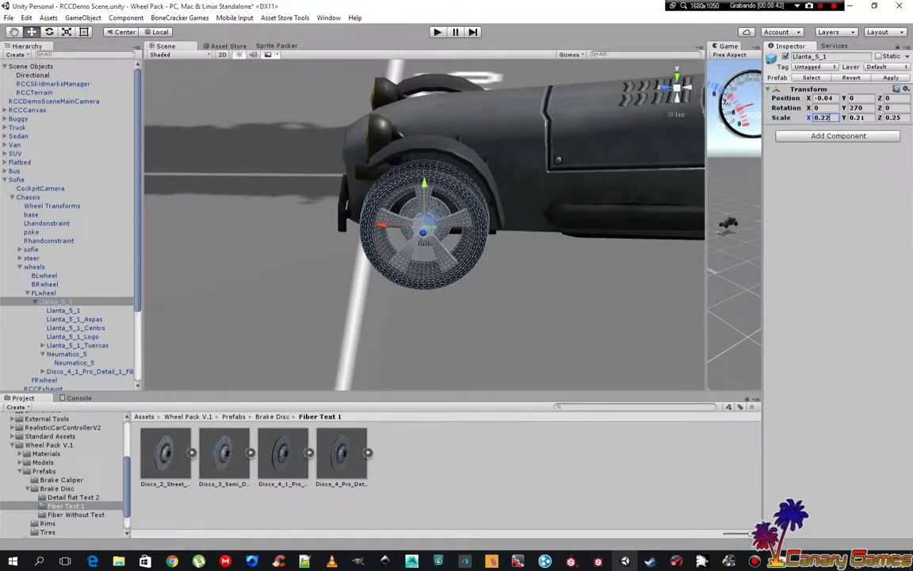
click(858, 118)
text(0.22)
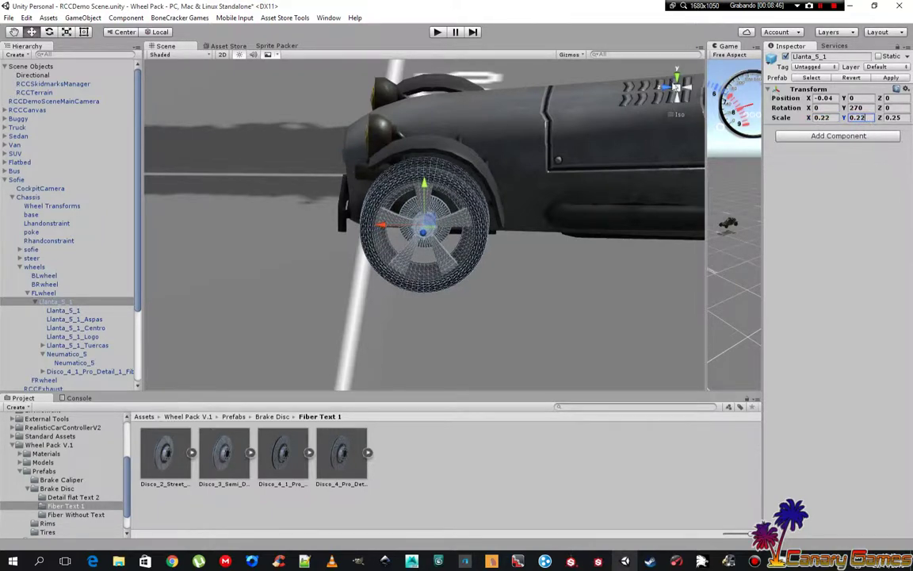
click(436, 32)
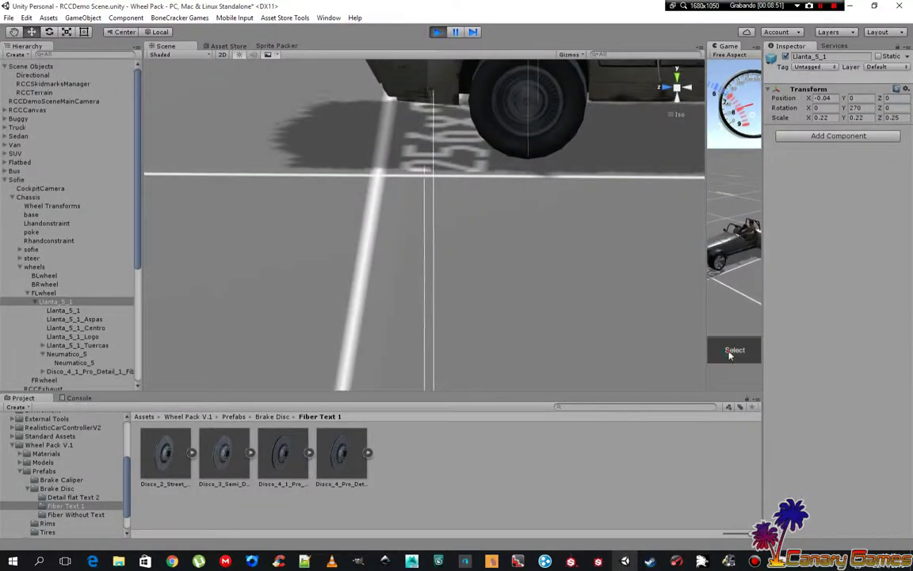
- Choose the Sofie car, drive it forward, and widen the Game view to watch the Llanta_5_1 wheel
click(730, 351)
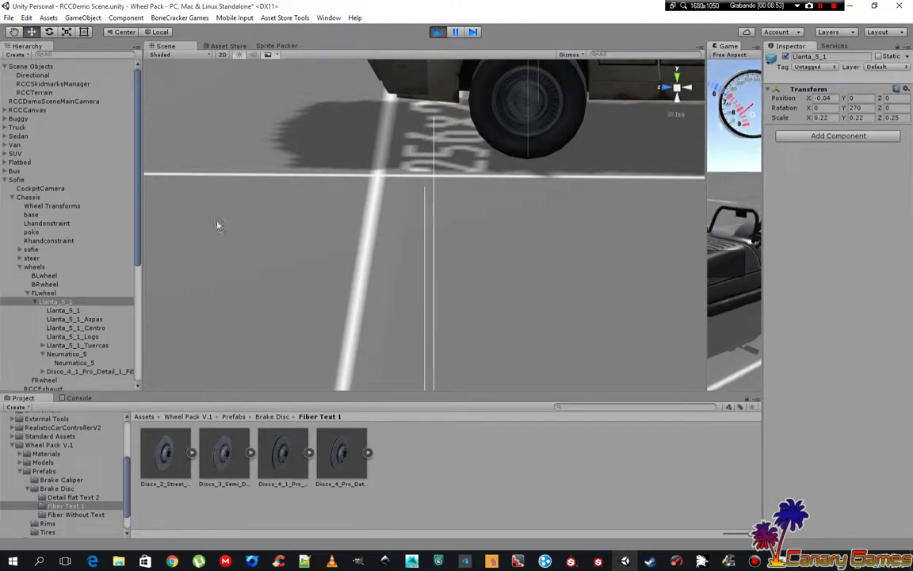
double_click(52, 301)
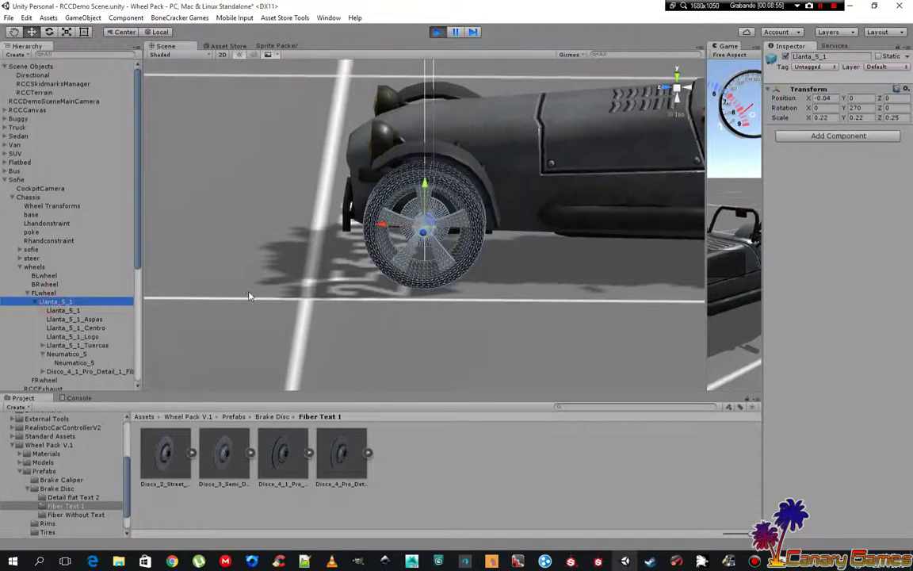
click(745, 302)
key(Up)
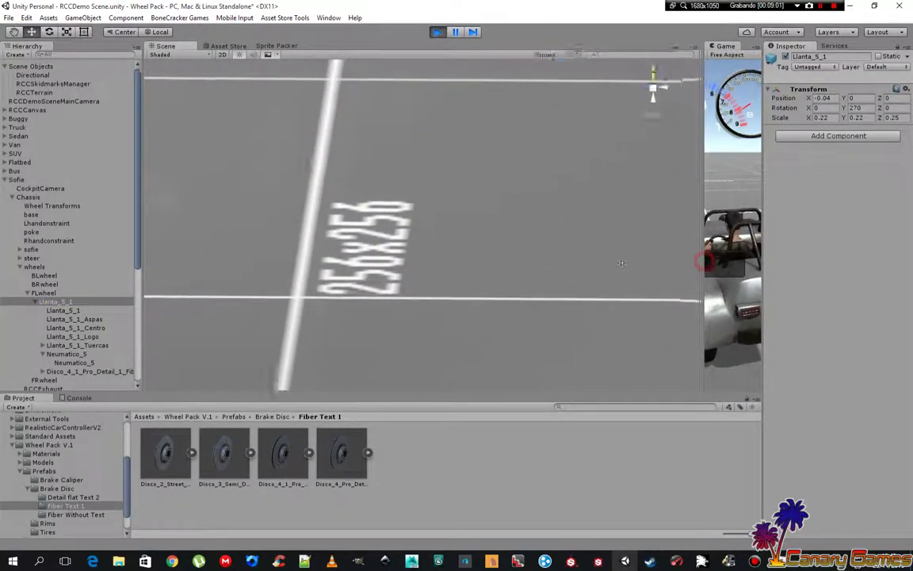
drag(704, 262, 271, 262)
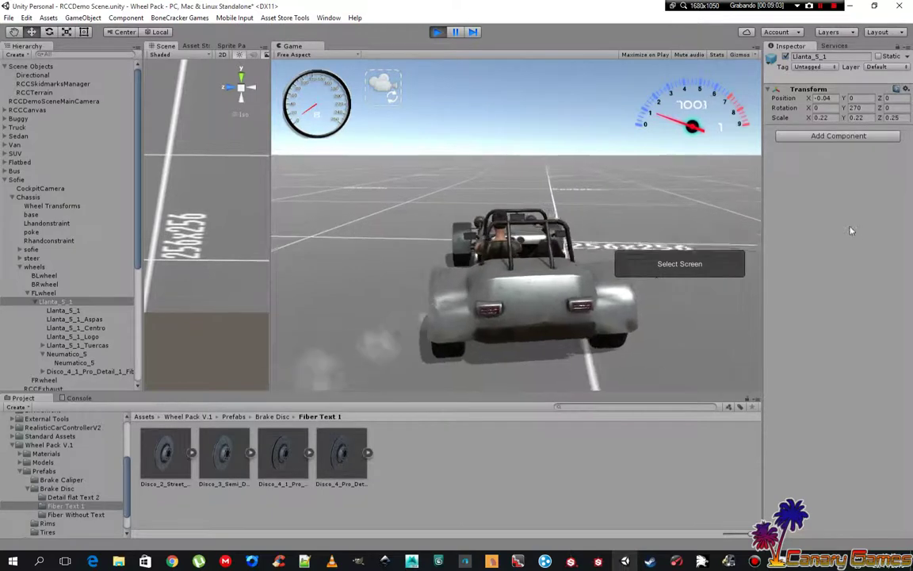